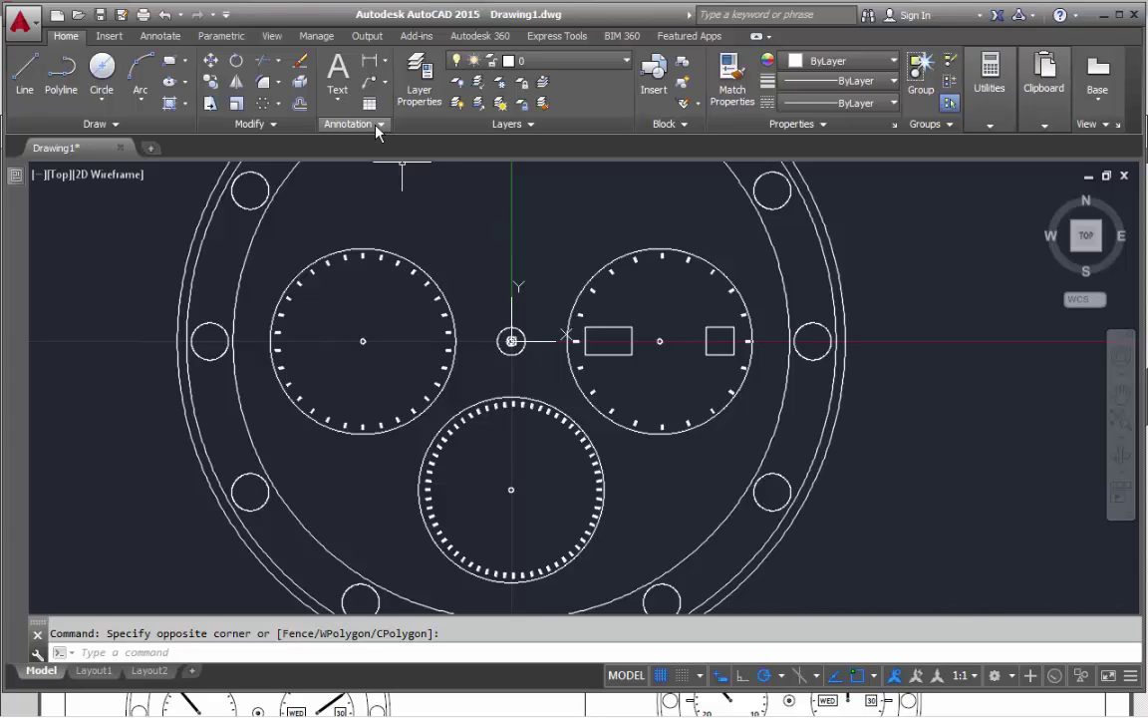
pyautogui.click(377, 125)
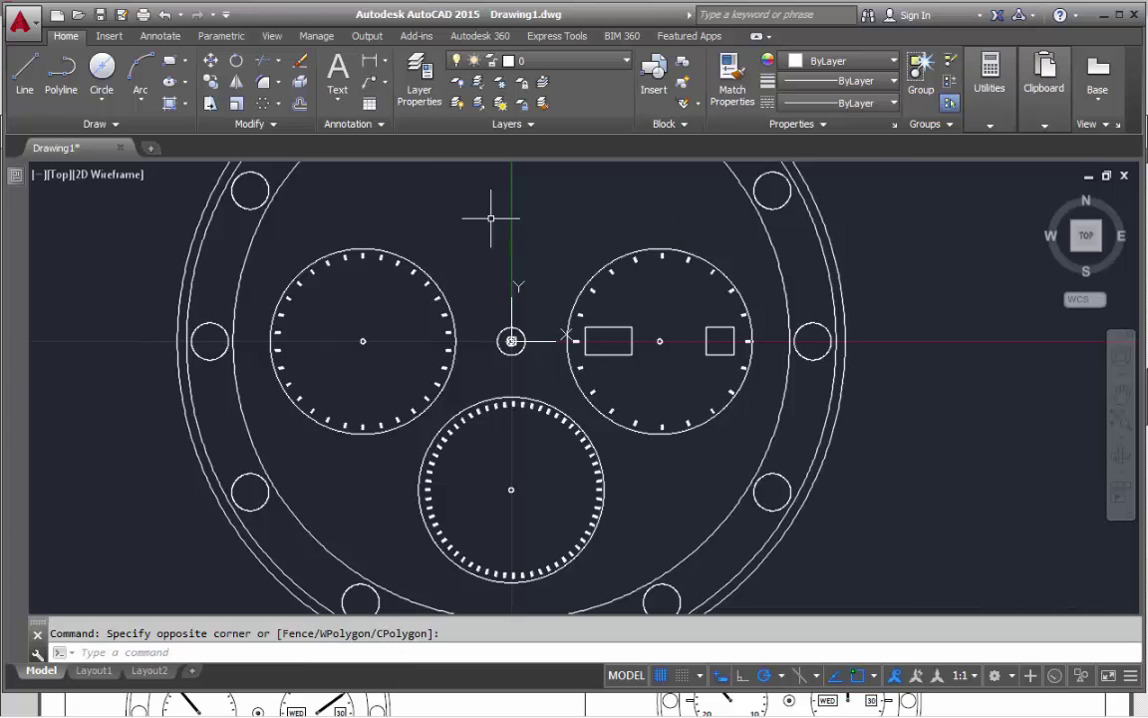
pyautogui.click(160, 36)
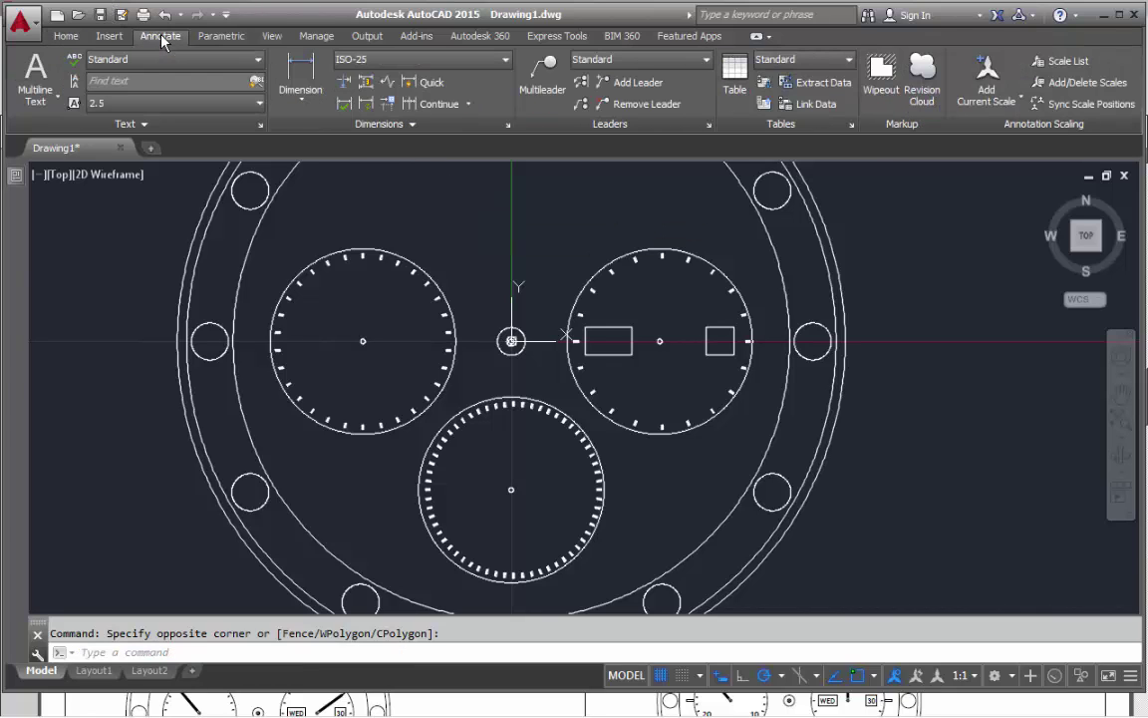
pyautogui.click(260, 126)
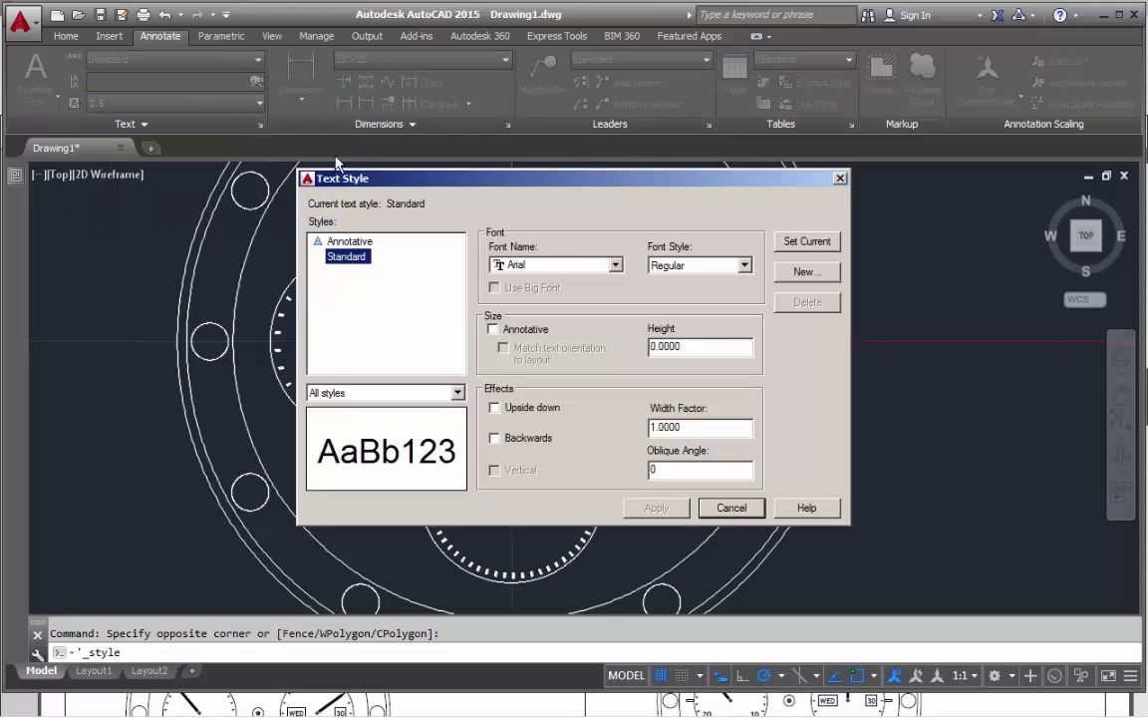
pyautogui.click(839, 178)
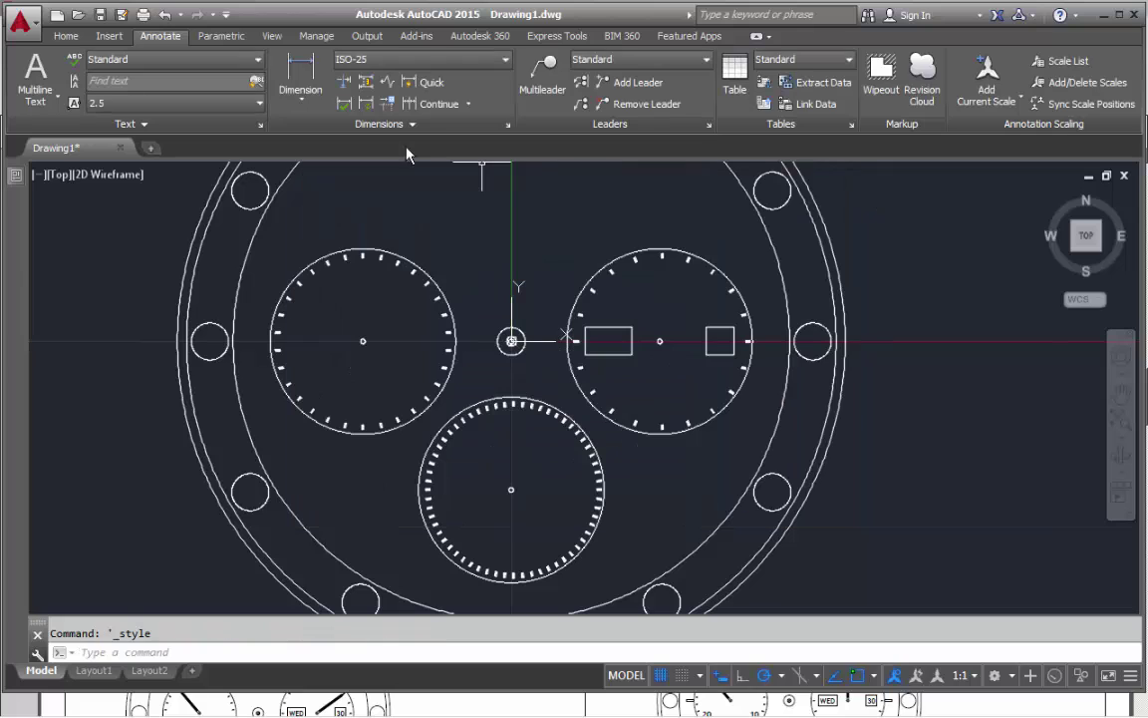
pyautogui.click(257, 63)
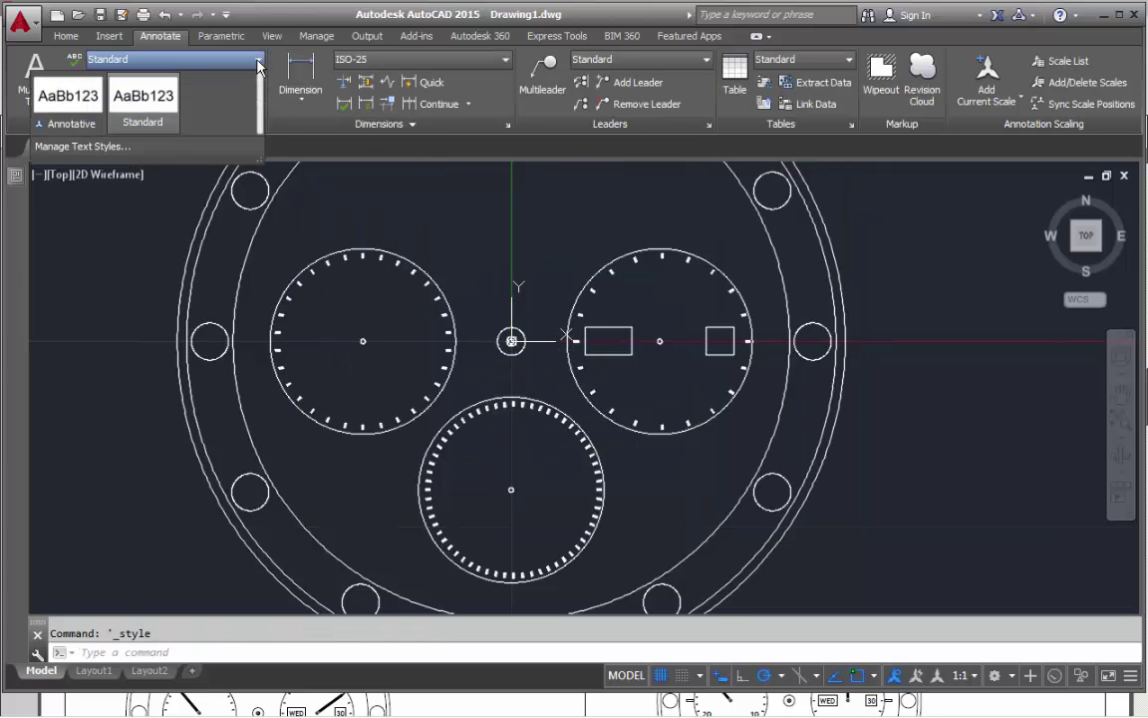
pyautogui.click(94, 147)
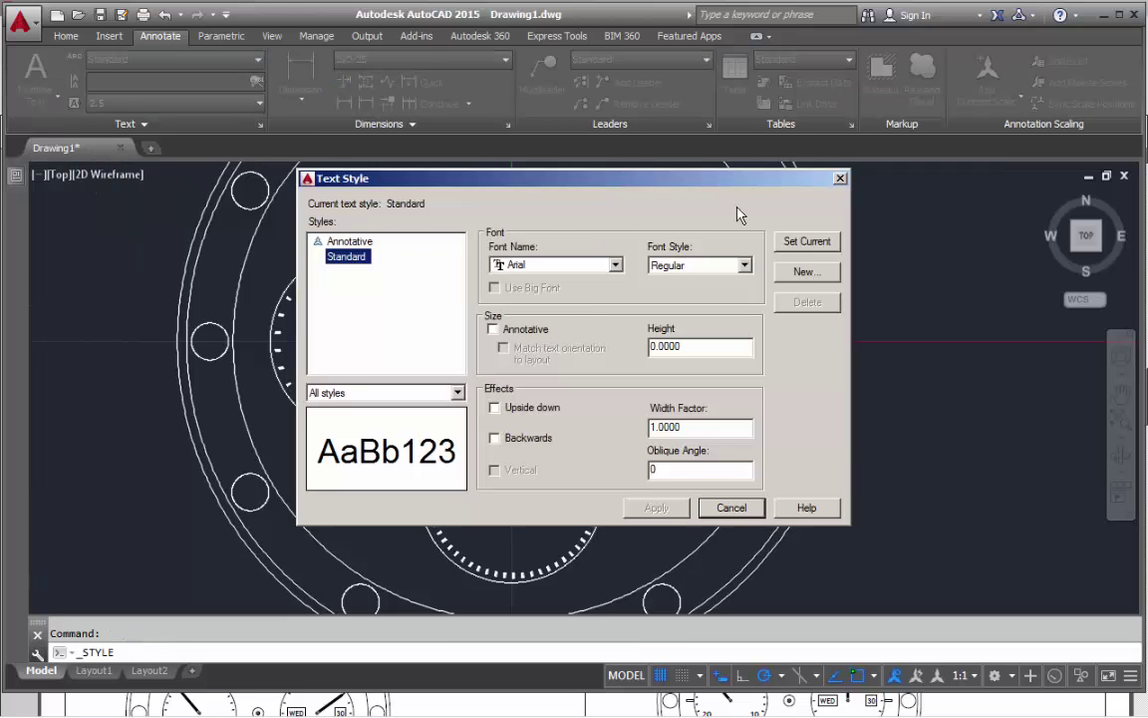
pyautogui.click(840, 178)
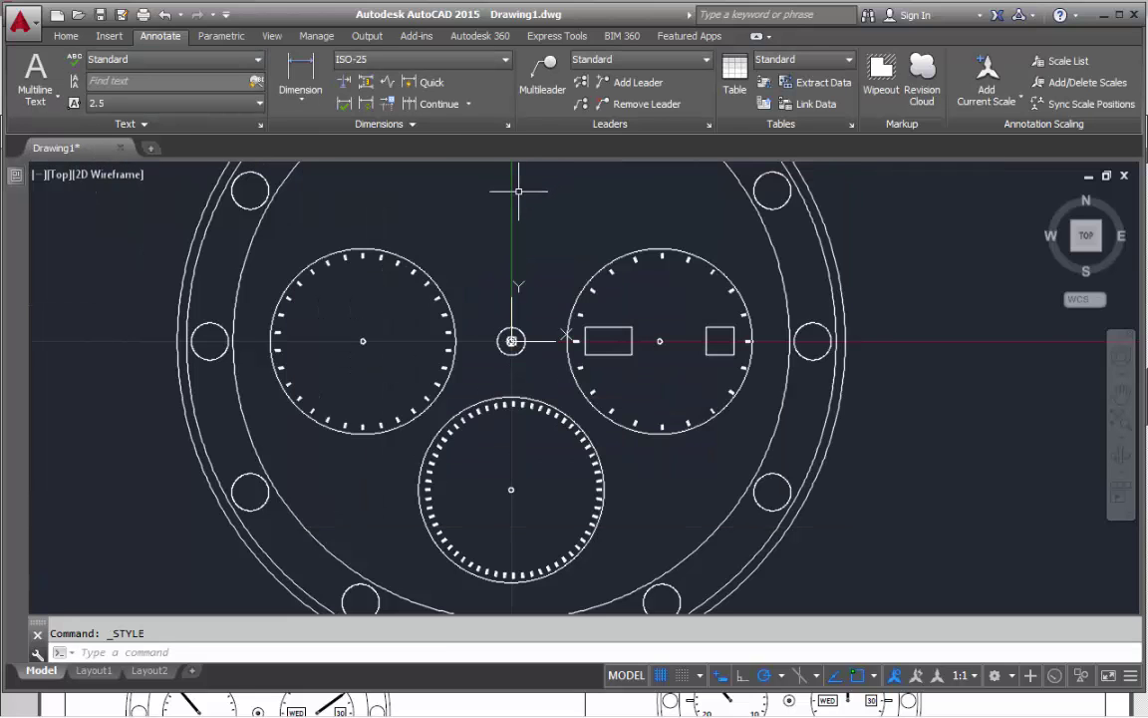
# Open the text style settings and create a new text style named DAYDATE
pyautogui.write('ST')
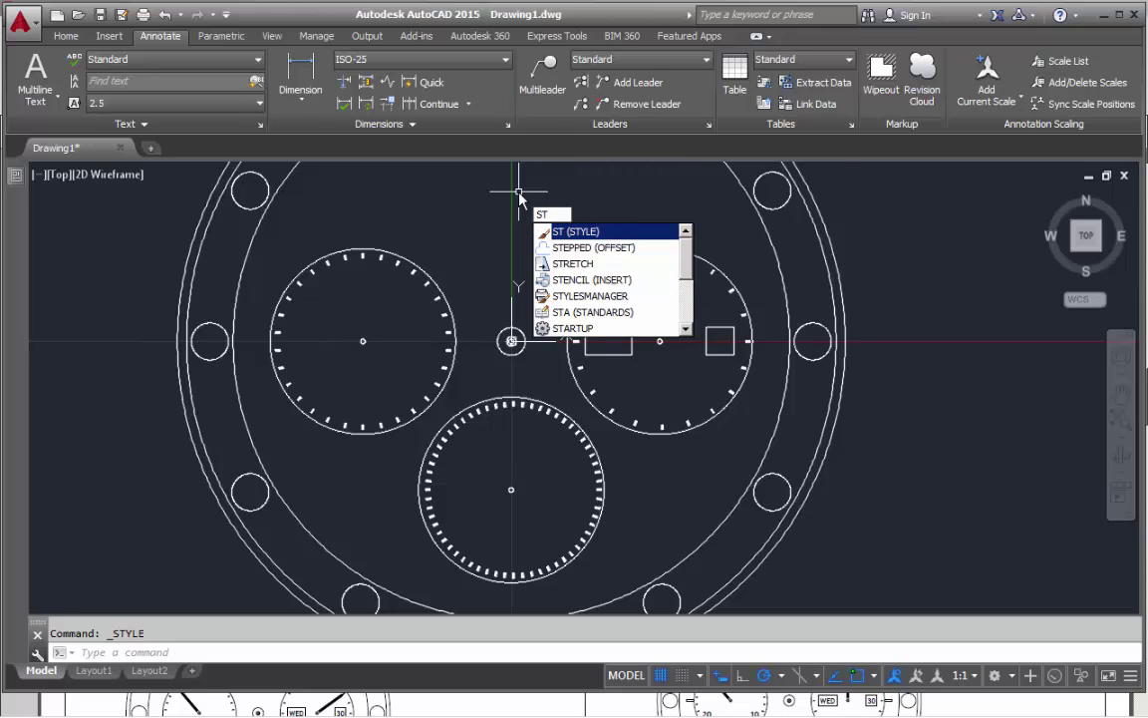
pyautogui.press('Return')
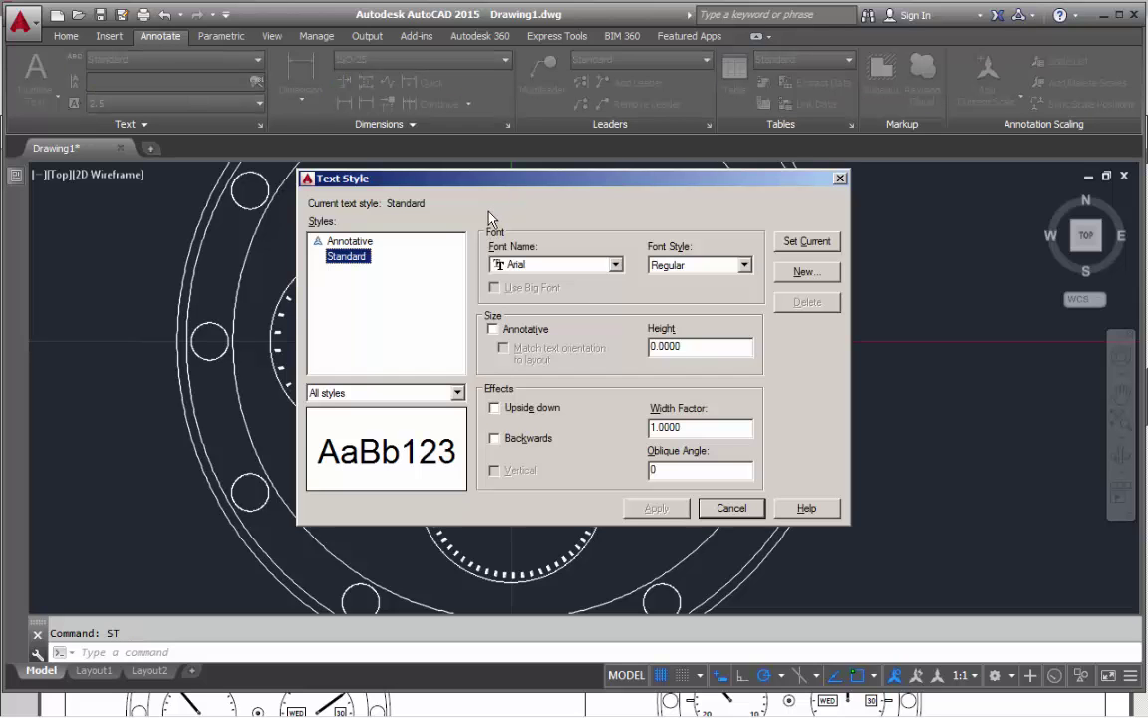
pyautogui.moveTo(487, 184); pyautogui.dragTo(448, 189)
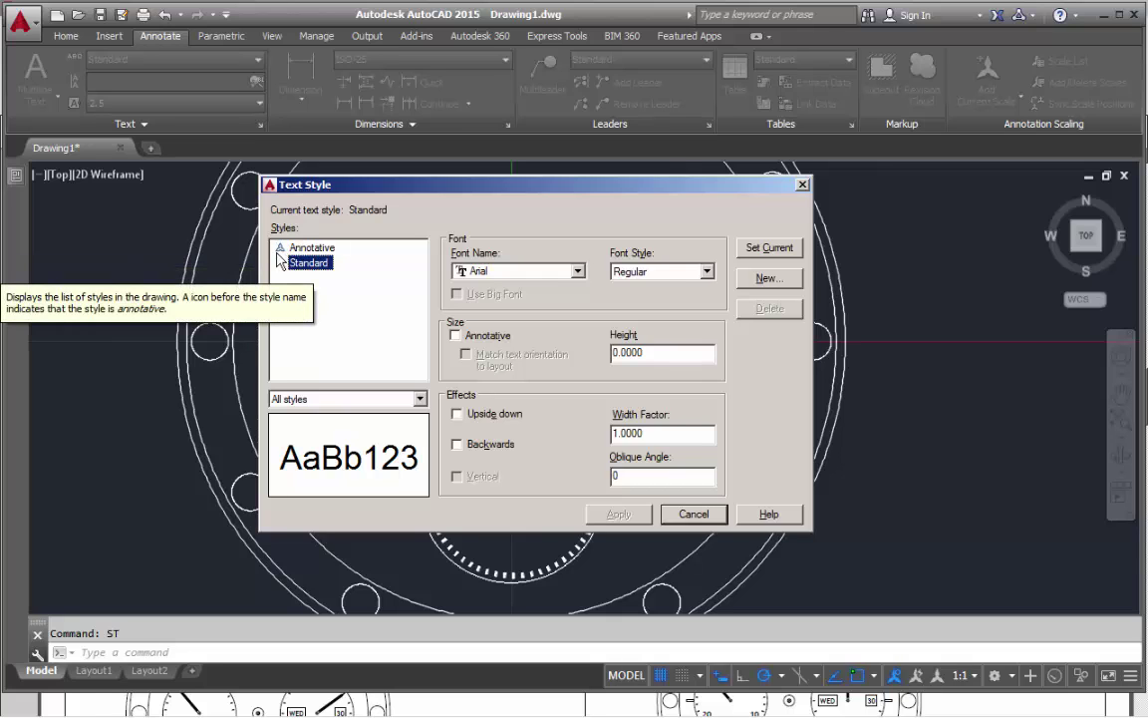
pyautogui.click(768, 280)
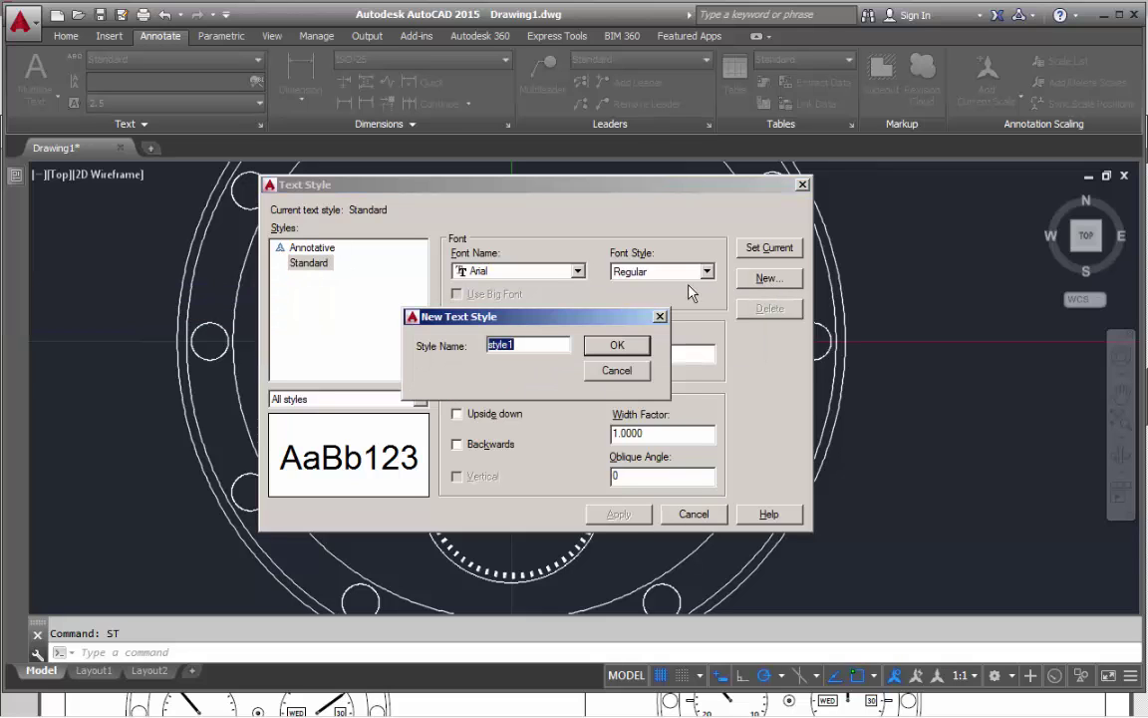
pyautogui.write('DAYDATE')
pyautogui.click(610, 344)
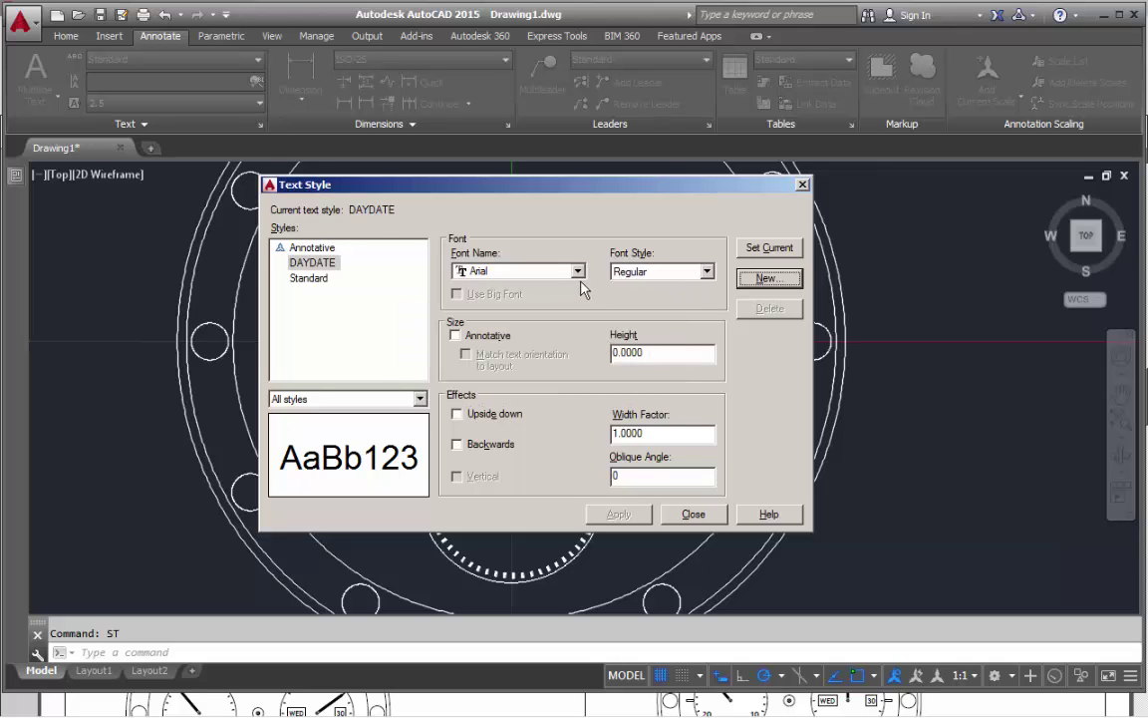
# Check the text style specification in FEIKO combined.pdf, and set the DAYDATE style's font to Trebuchet MS and its height to 0.75
pyautogui.click(646, 706)
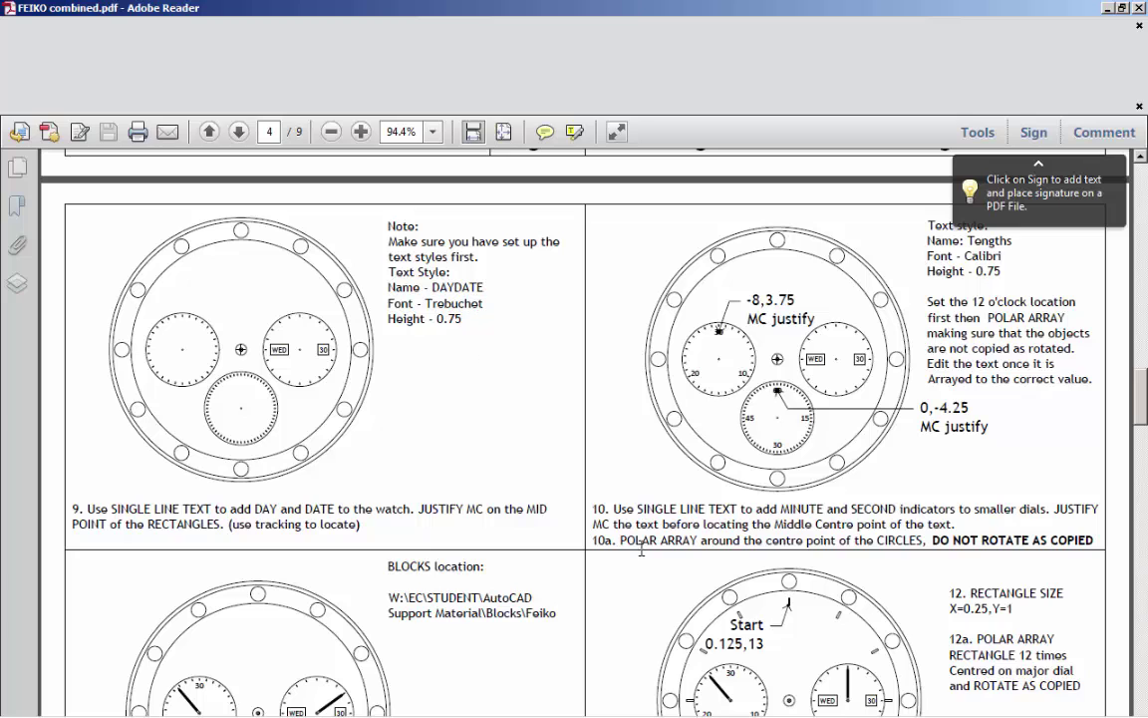
pyautogui.click(543, 710)
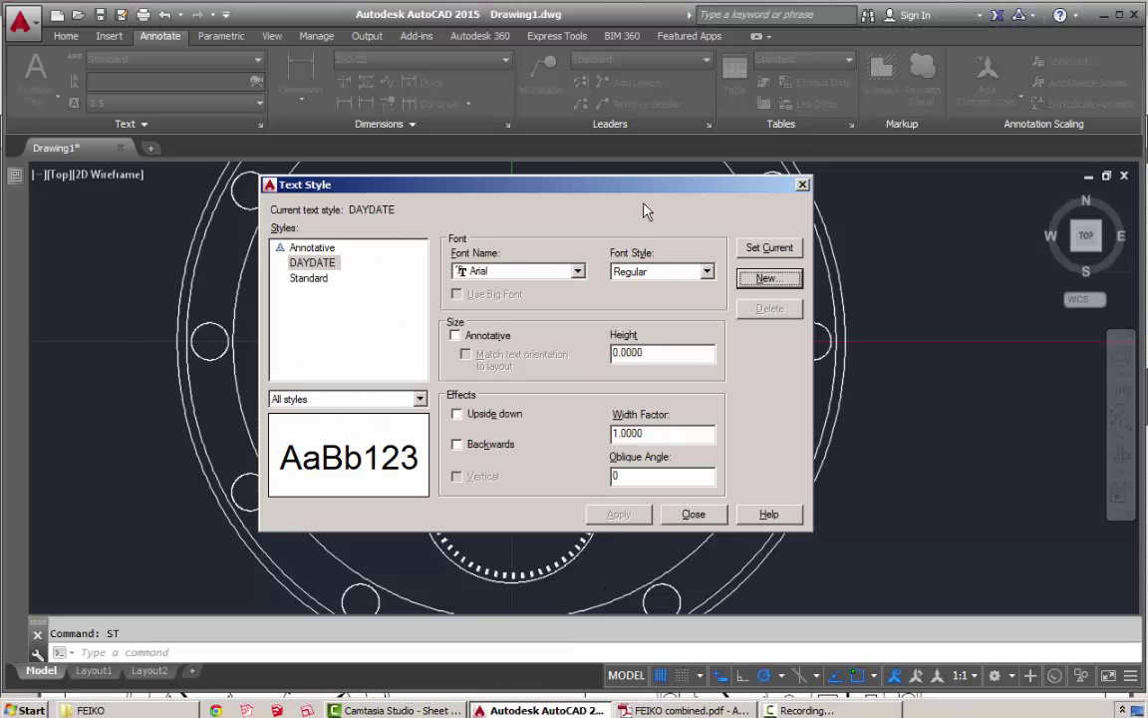
pyautogui.click(521, 270)
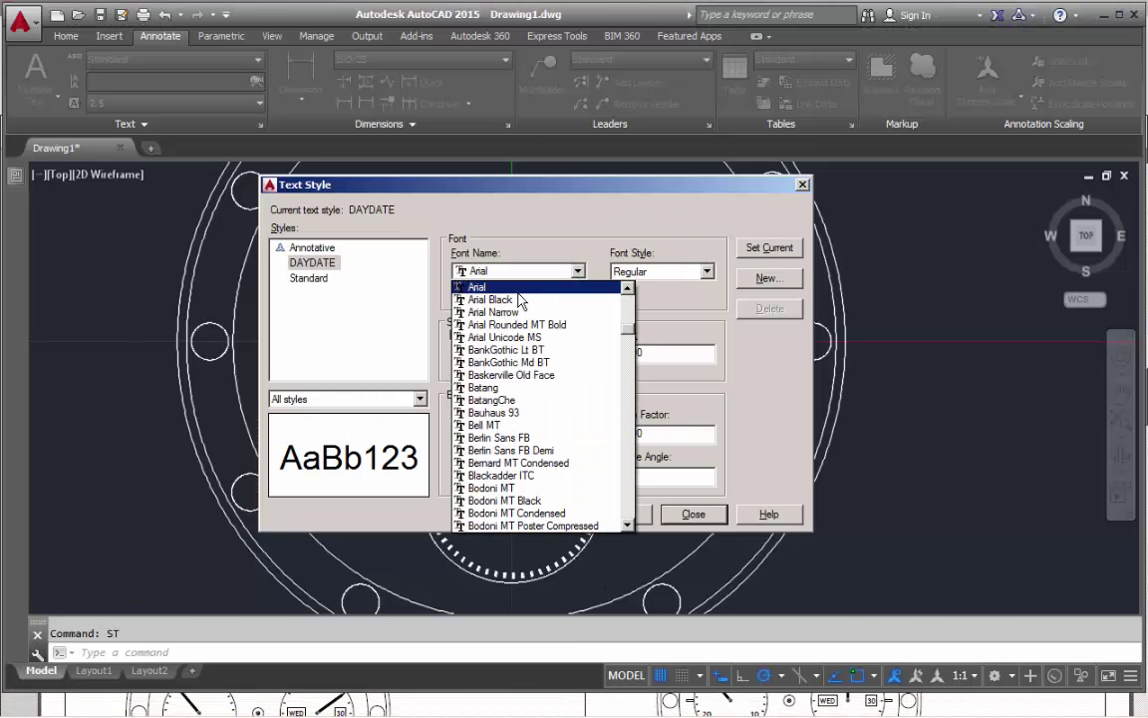
pyautogui.write('tr')
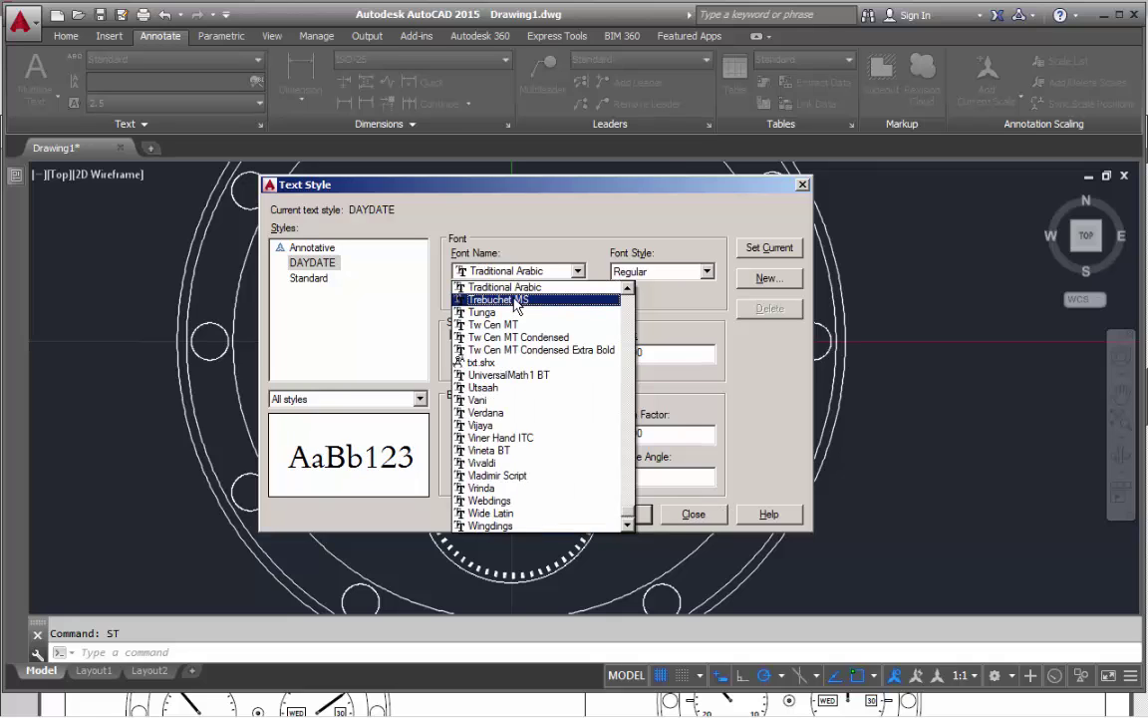
pyautogui.click(507, 300)
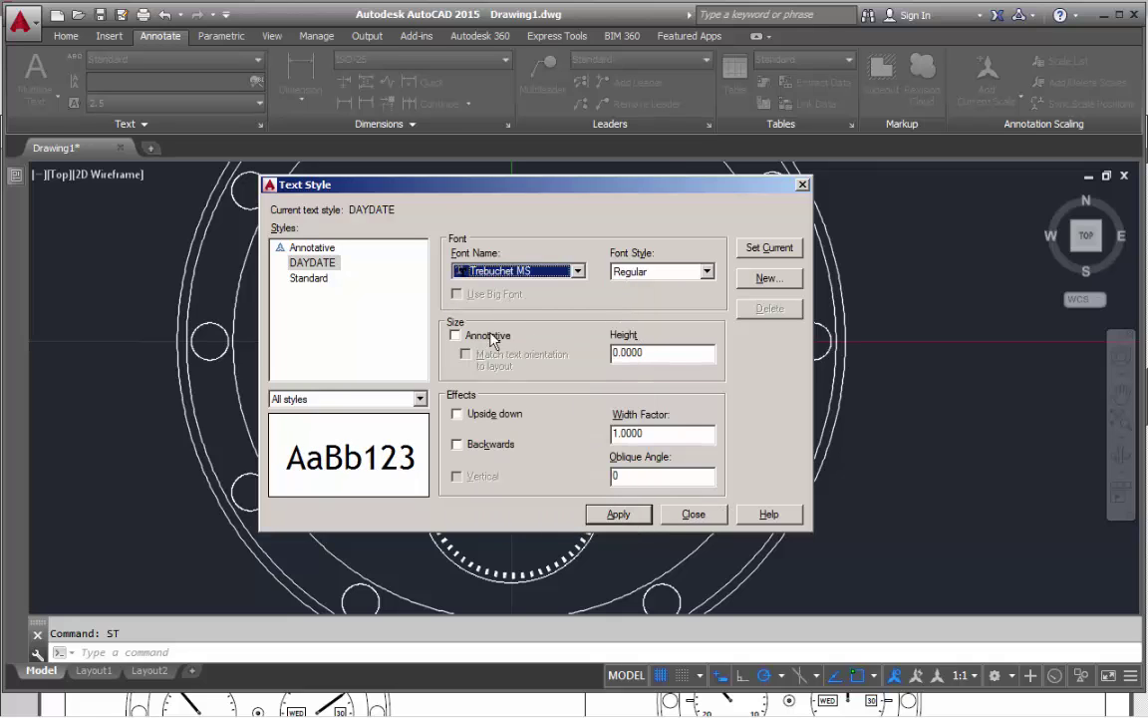
pyautogui.click(640, 352)
pyautogui.moveTo(641, 352); pyautogui.dragTo(583, 353)
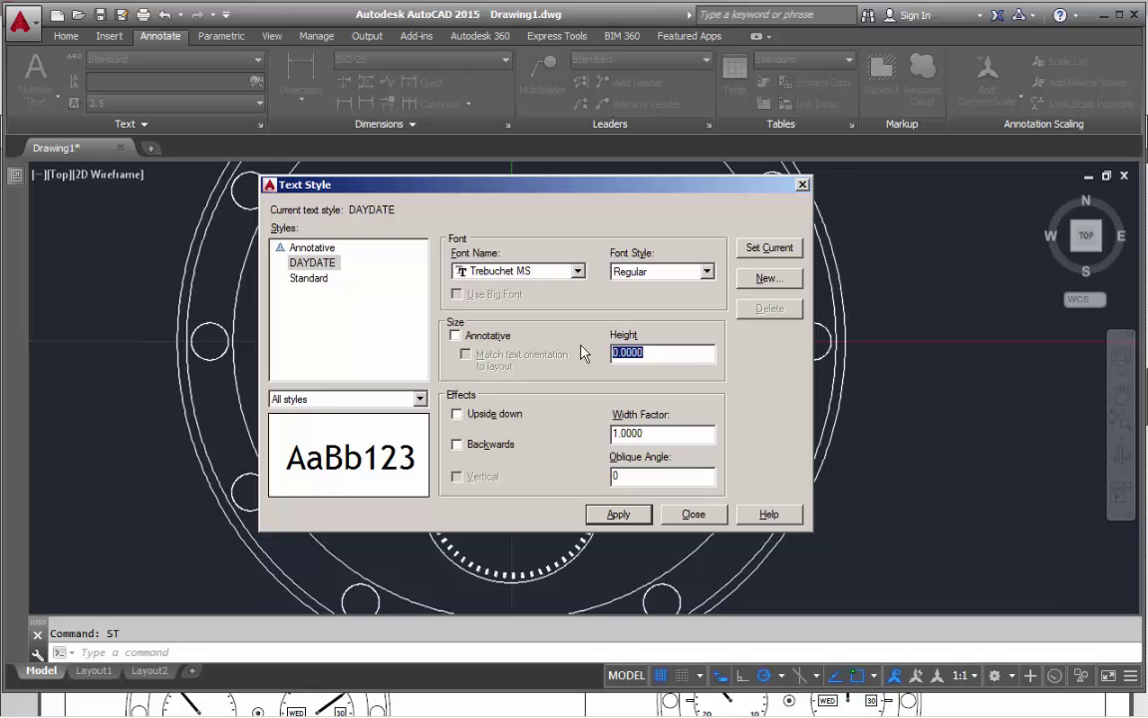
pyautogui.write('.75')
# Preview the upside-down effect and a width factor of 3 for DAYDATE, restoring upright text and a factor of 1
pyautogui.click(456, 413)
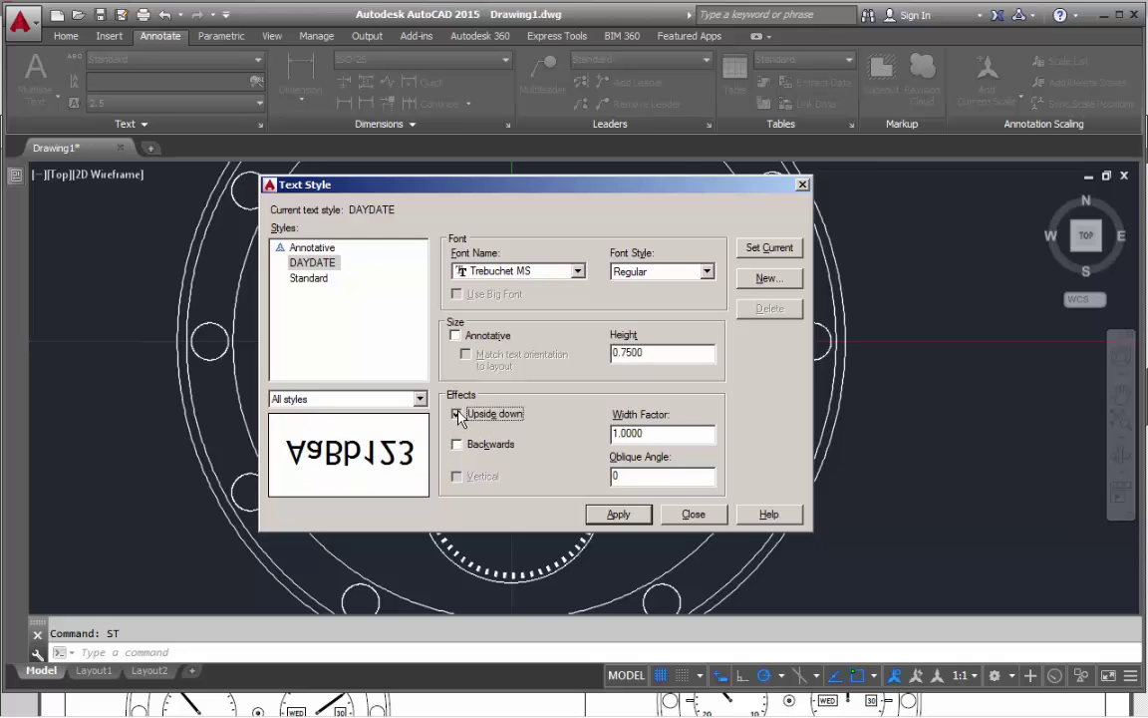
pyautogui.click(456, 413)
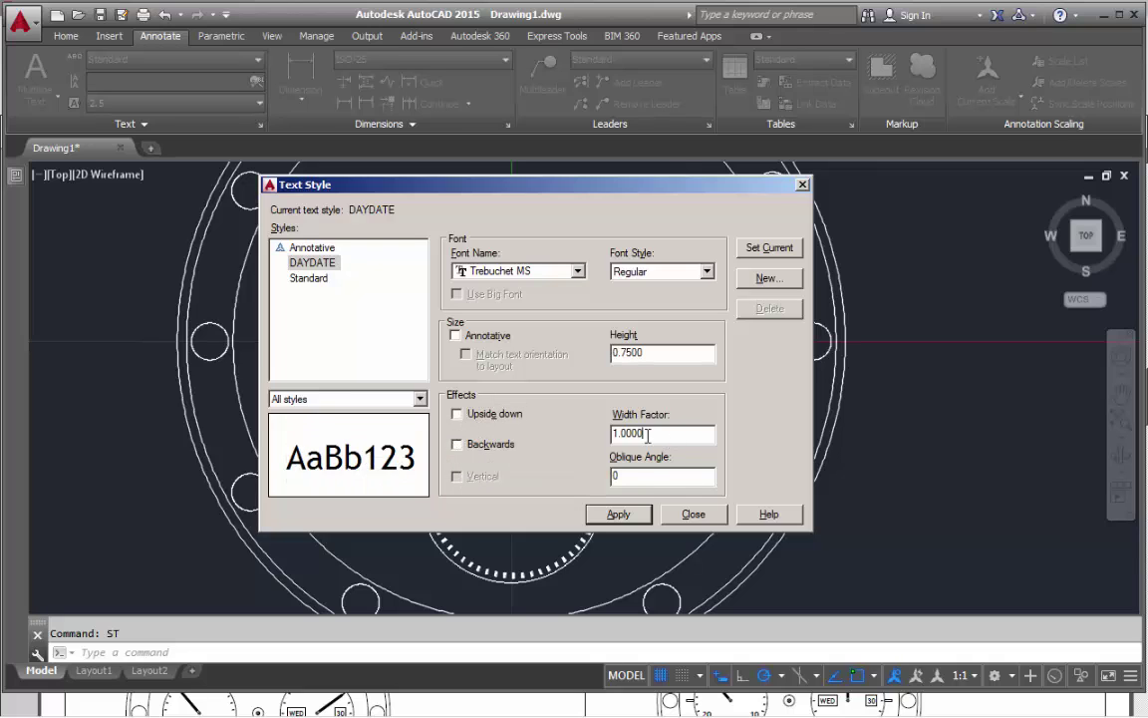
pyautogui.moveTo(647, 436); pyautogui.dragTo(606, 444)
pyautogui.write('3')
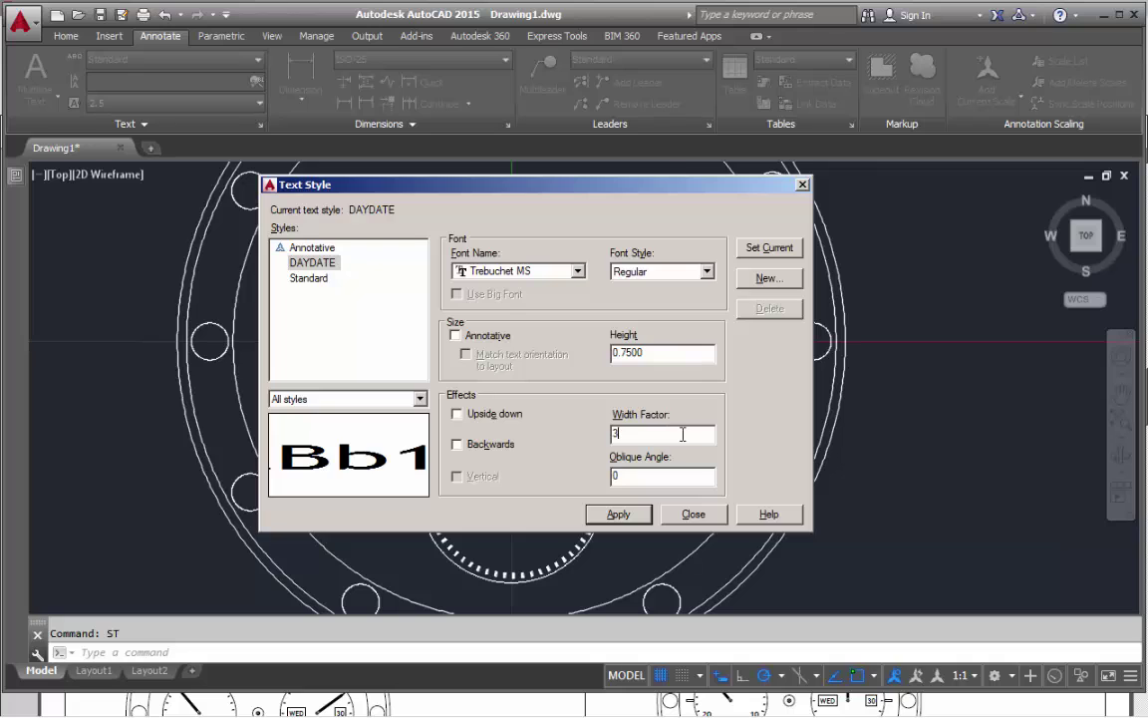
pyautogui.press('BackSpace')
pyautogui.write('1')
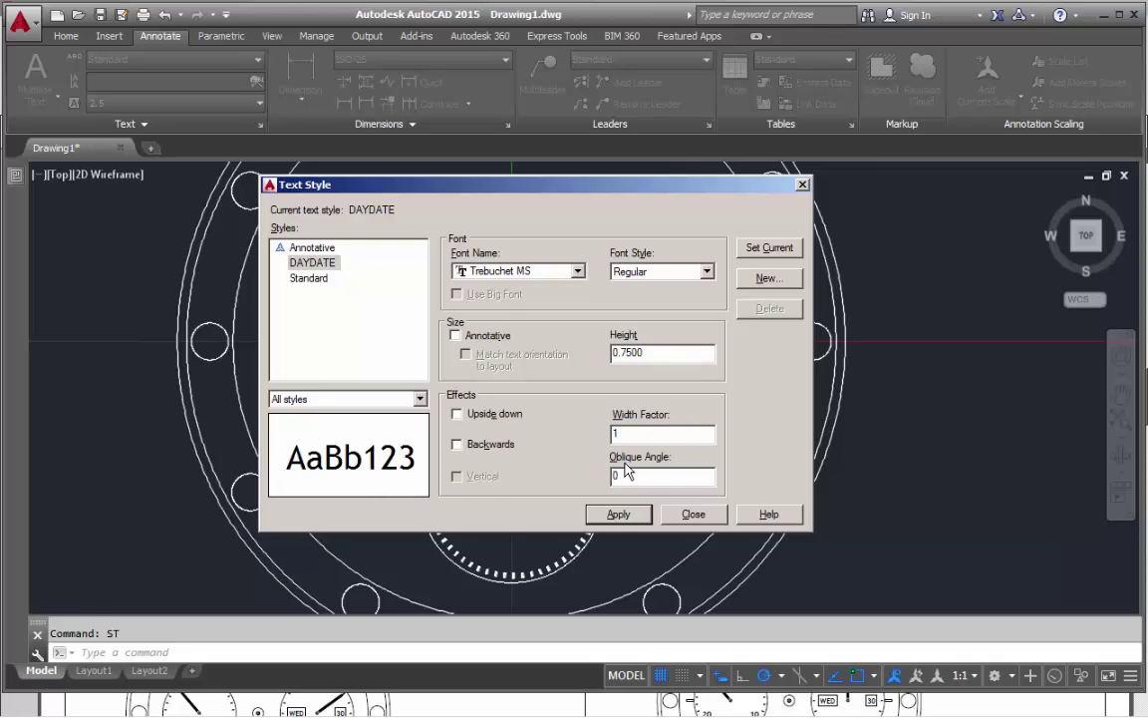
# Preview an oblique angle of 45 for the DAYDATE style and reset the angle to 0
pyautogui.press('Tab')
pyautogui.write('45')
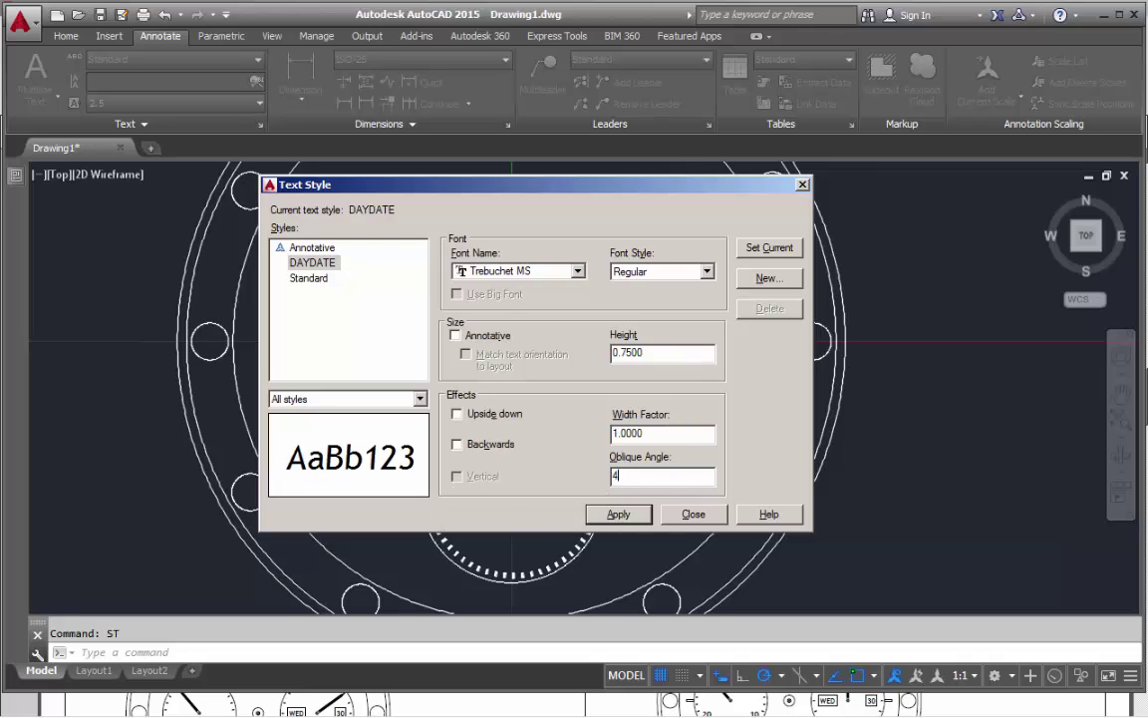
pyautogui.doubleClick(629, 476)
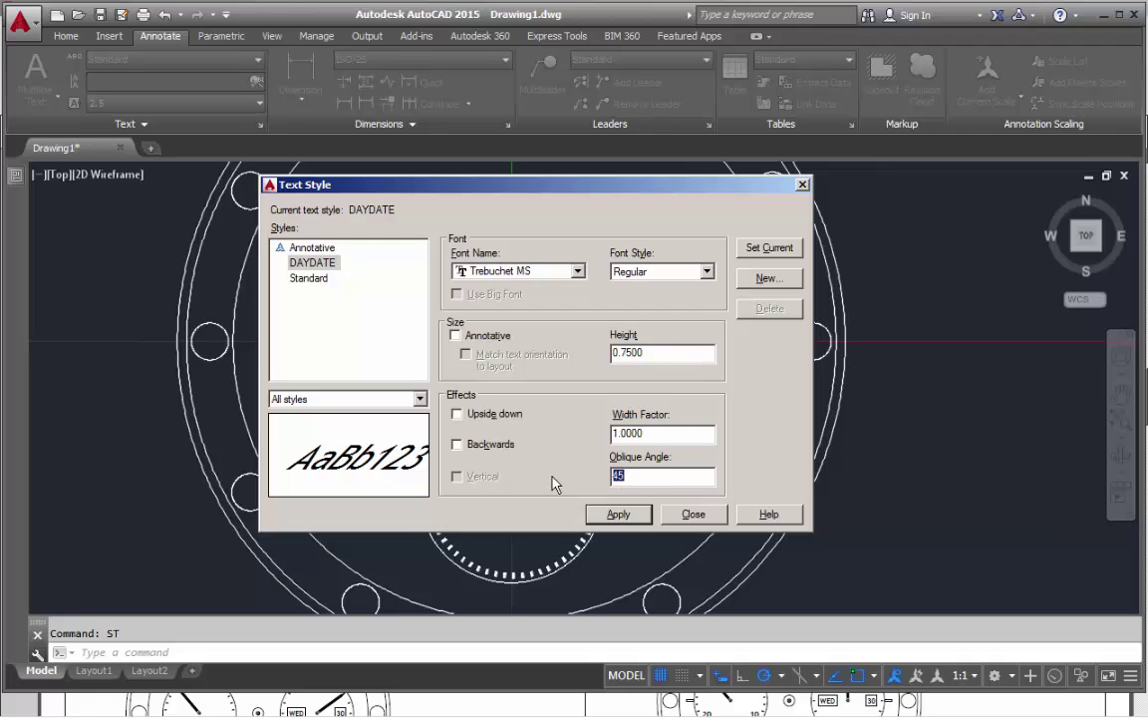
pyautogui.write('0')
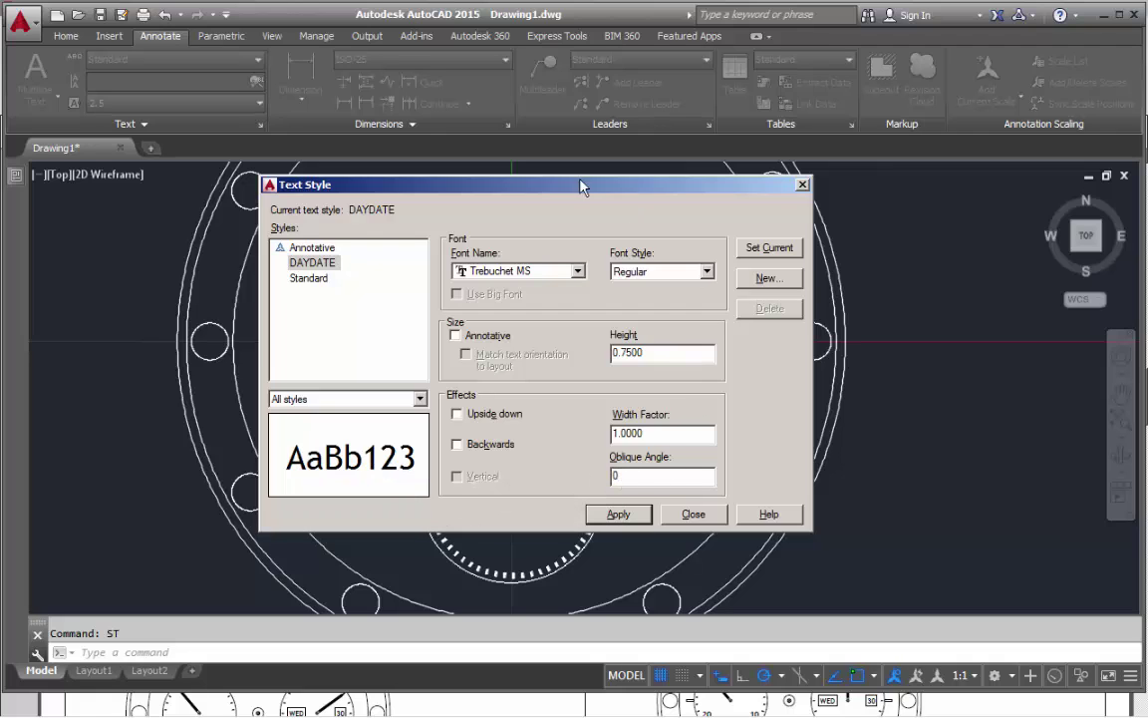
# Apply the DAYDATE style settings, leave the text style settings and select DAYDATE as the current text style
pyautogui.click(311, 263)
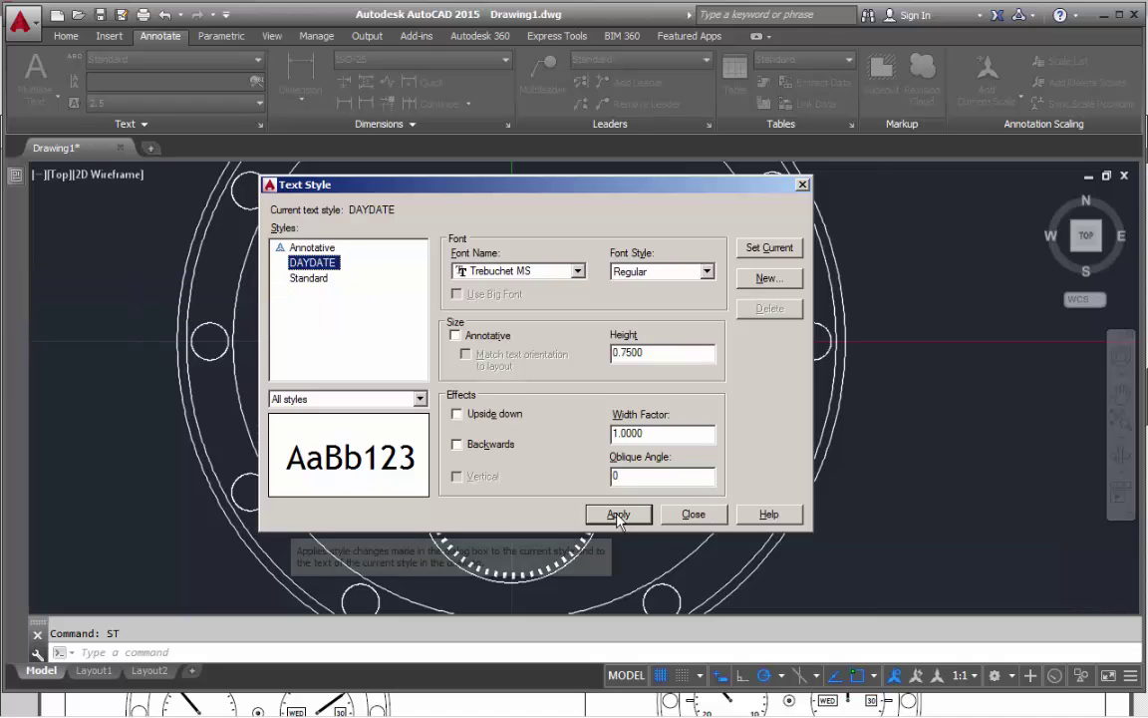
pyautogui.click(694, 515)
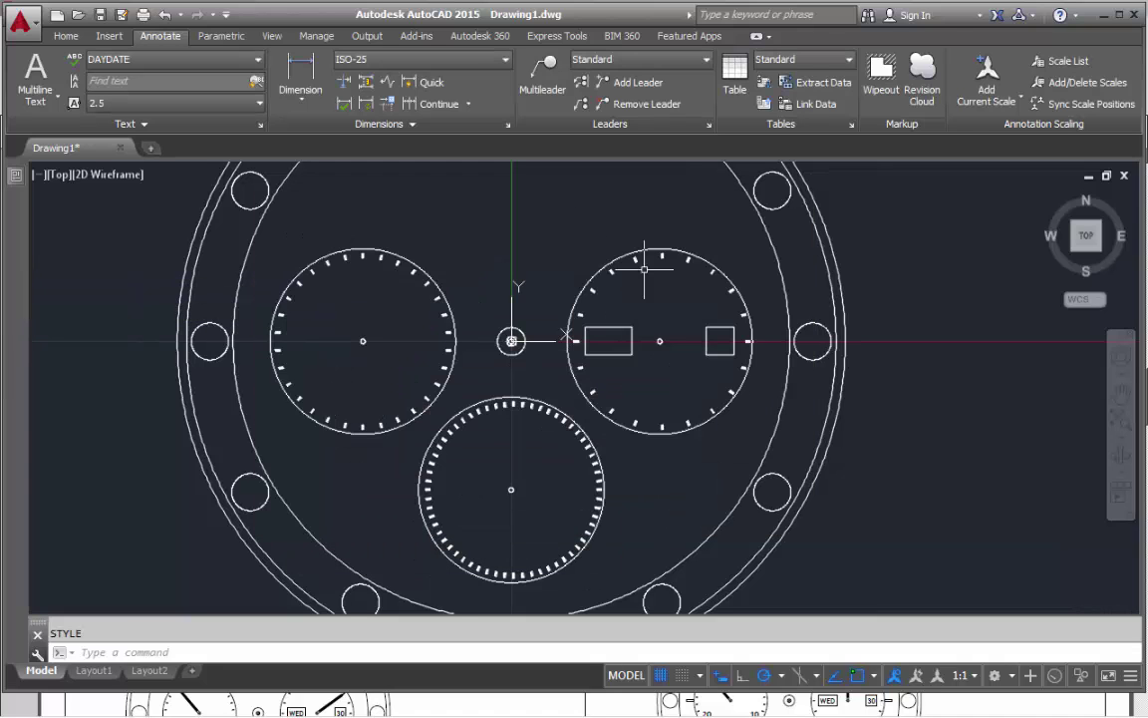
pyautogui.click(121, 60)
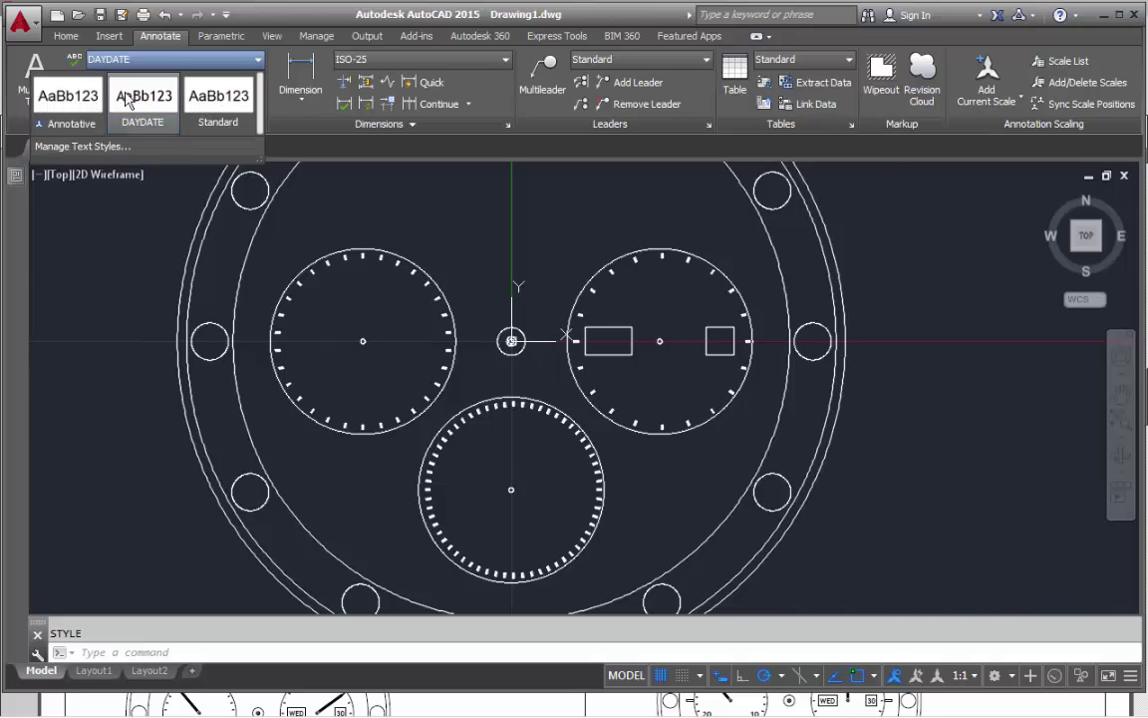
pyautogui.click(141, 96)
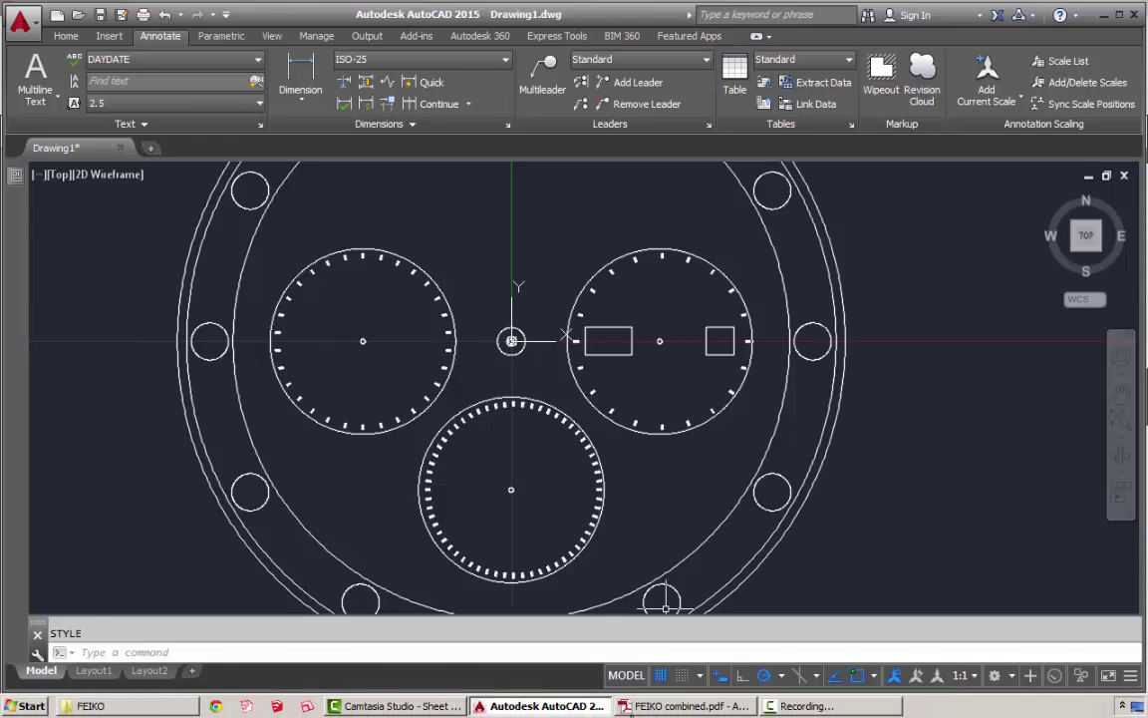
# Check the day and date text instructions in FEIKO combined.pdf, and start single-line text in AutoCAD with MC justification
pyautogui.click(636, 708)
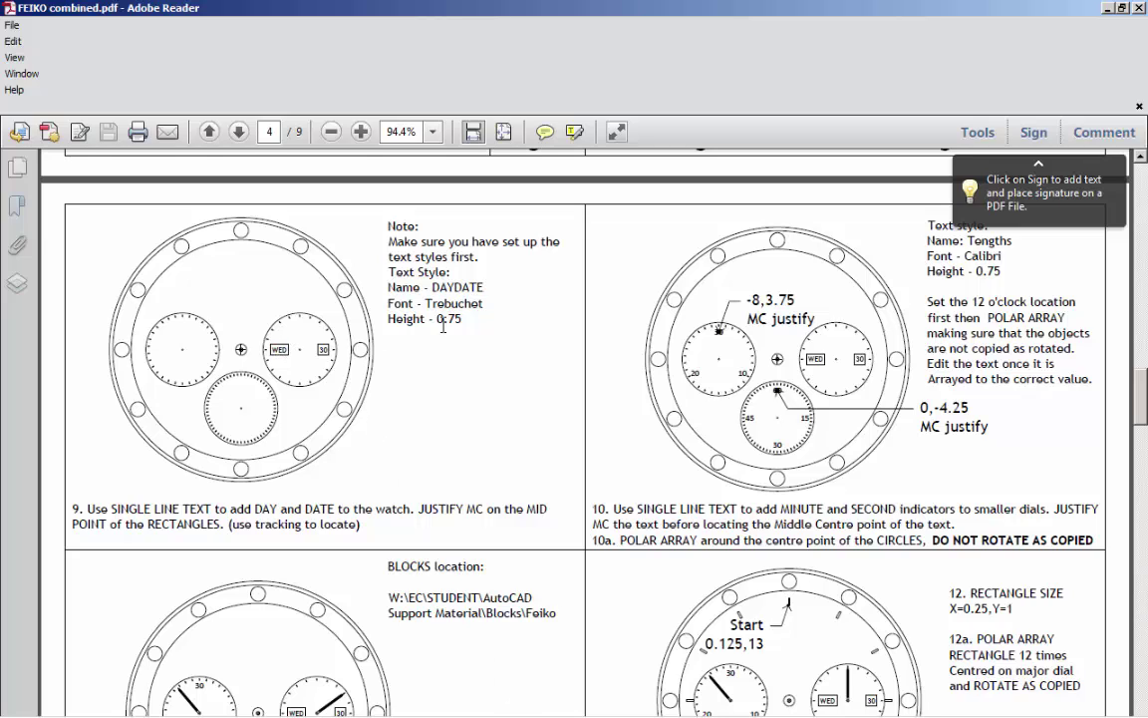
pyautogui.moveTo(448, 715)
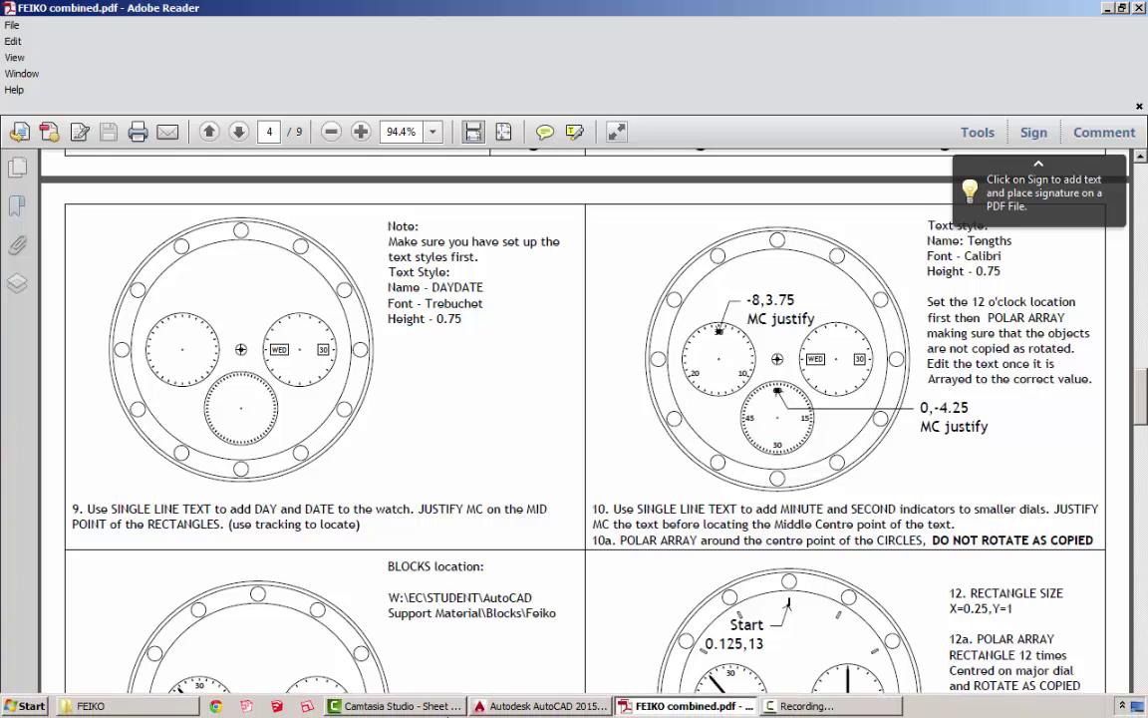
pyautogui.click(503, 707)
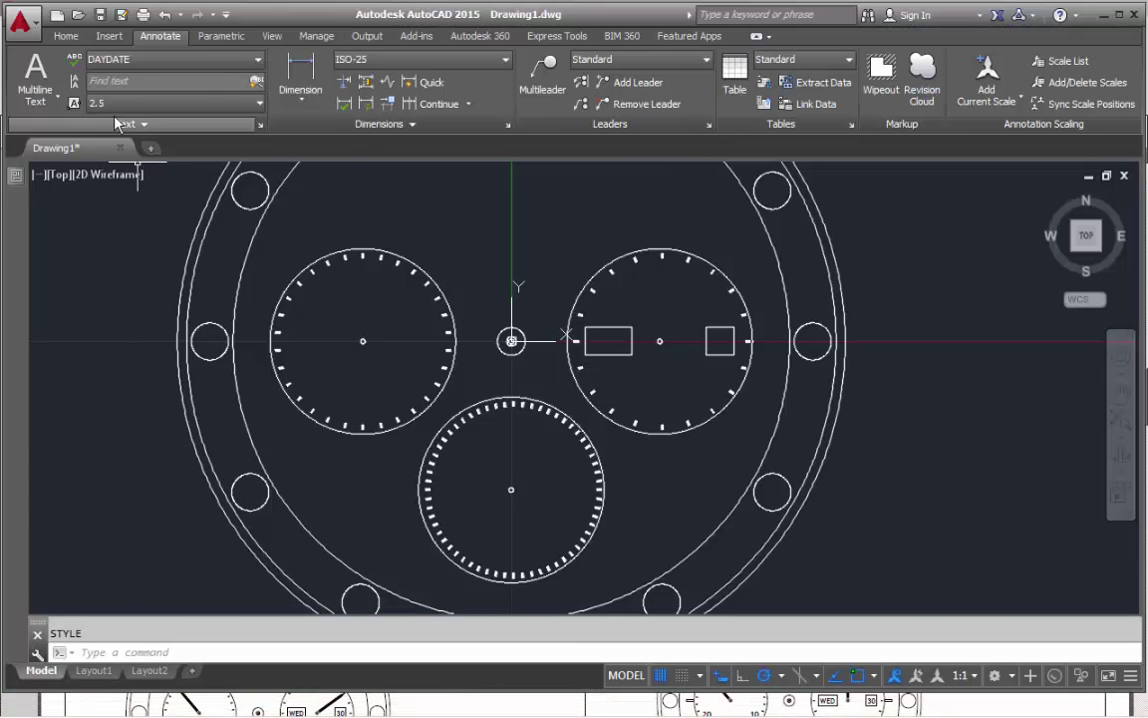
pyautogui.click(50, 103)
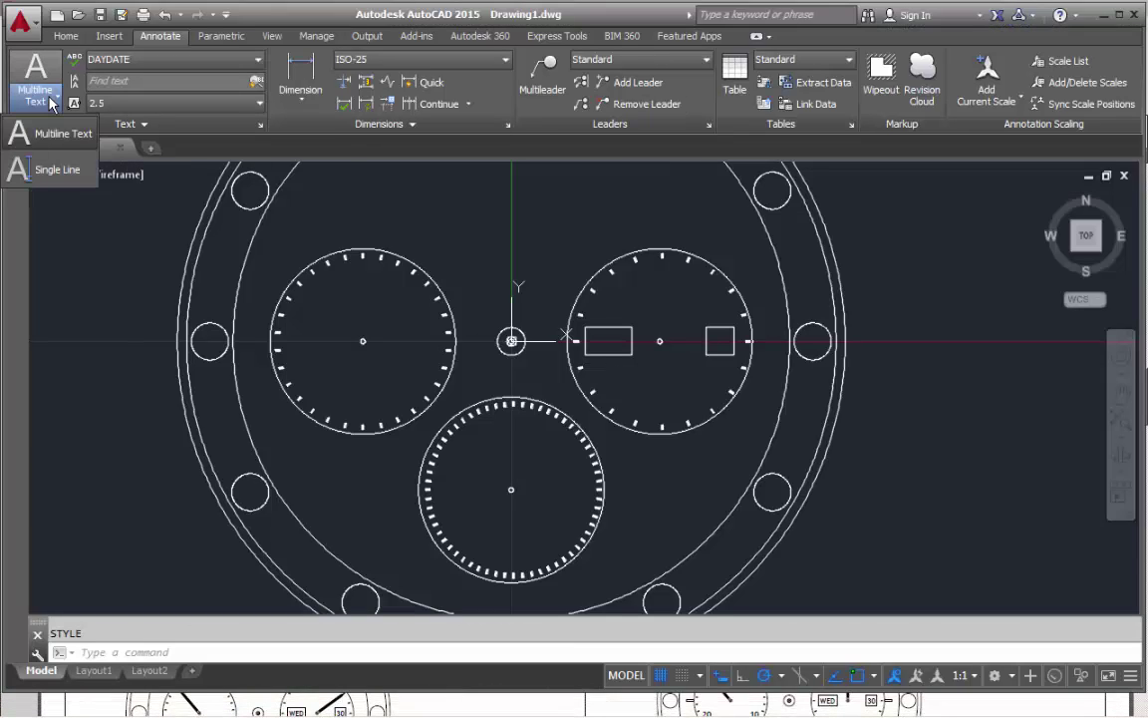
pyautogui.click(45, 164)
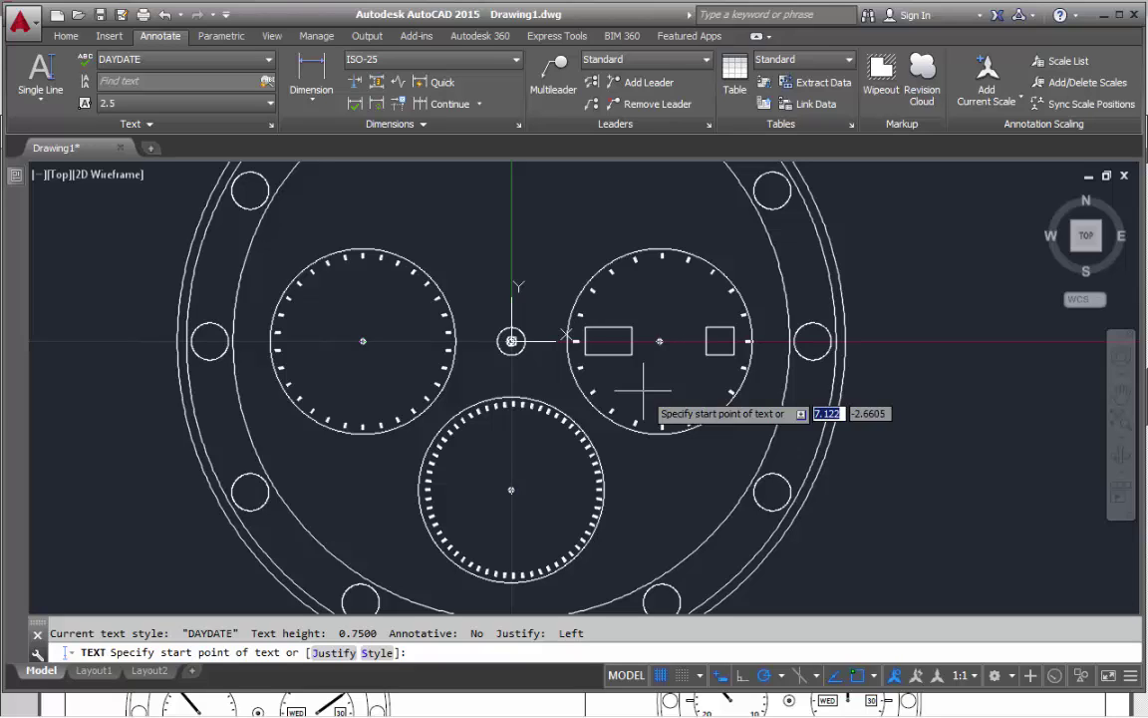
pyautogui.press('Down')
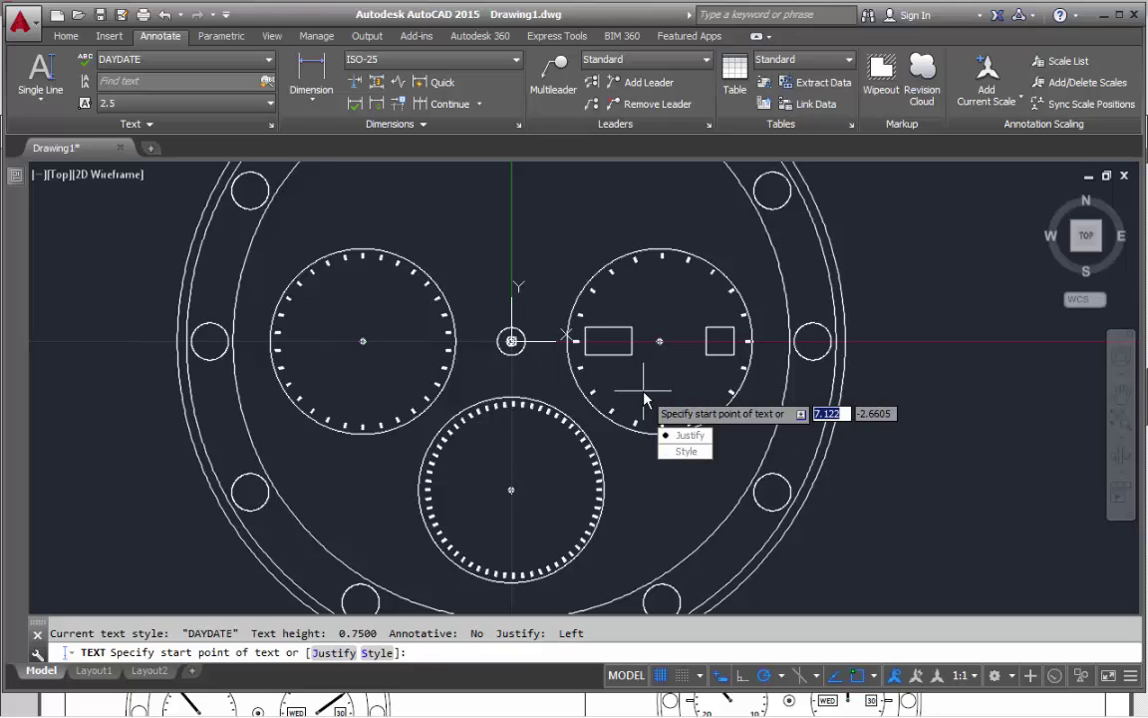
pyautogui.press('Return')
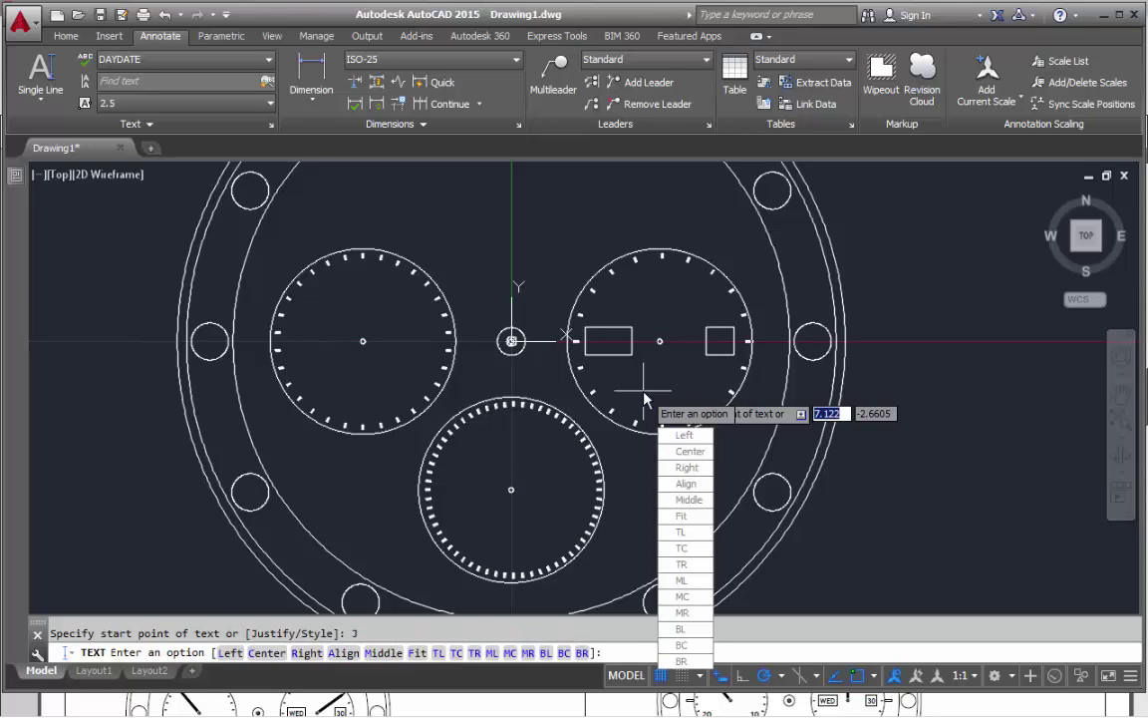
pyautogui.click(681, 597)
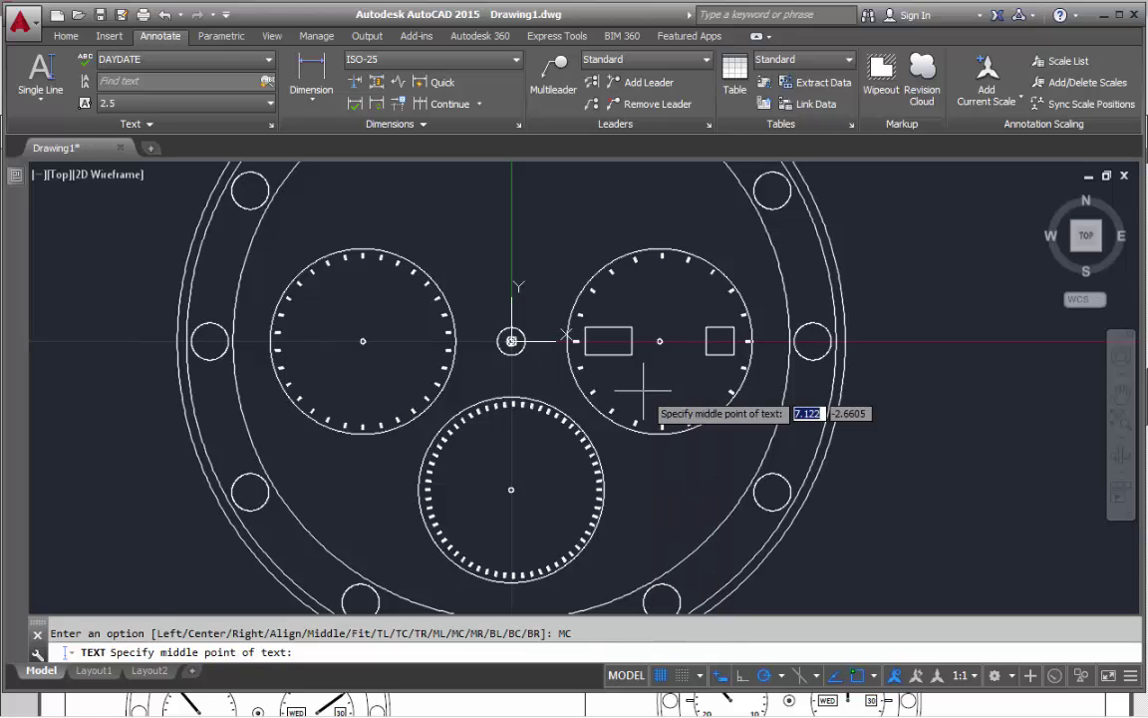
# Review the object snap modes and place the text MON at rotation 0 in the wider rectangle's centre, tracked from its edge midpoints
pyautogui.scroll(8, 615, 351)
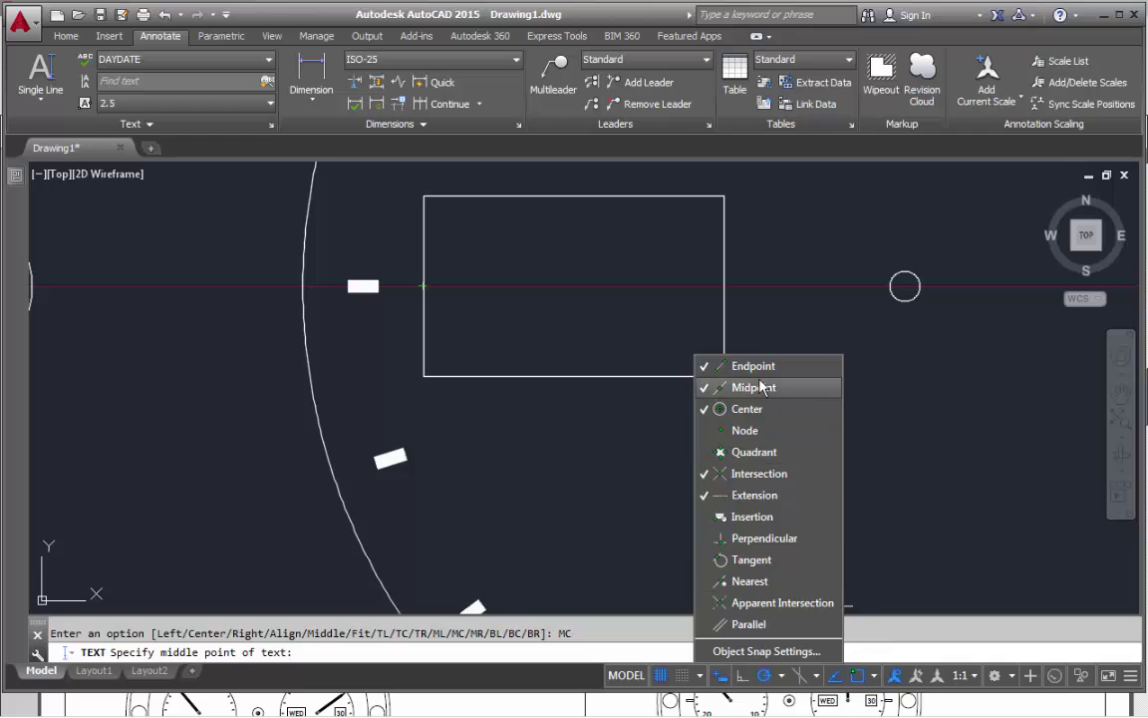
pyautogui.click(855, 458)
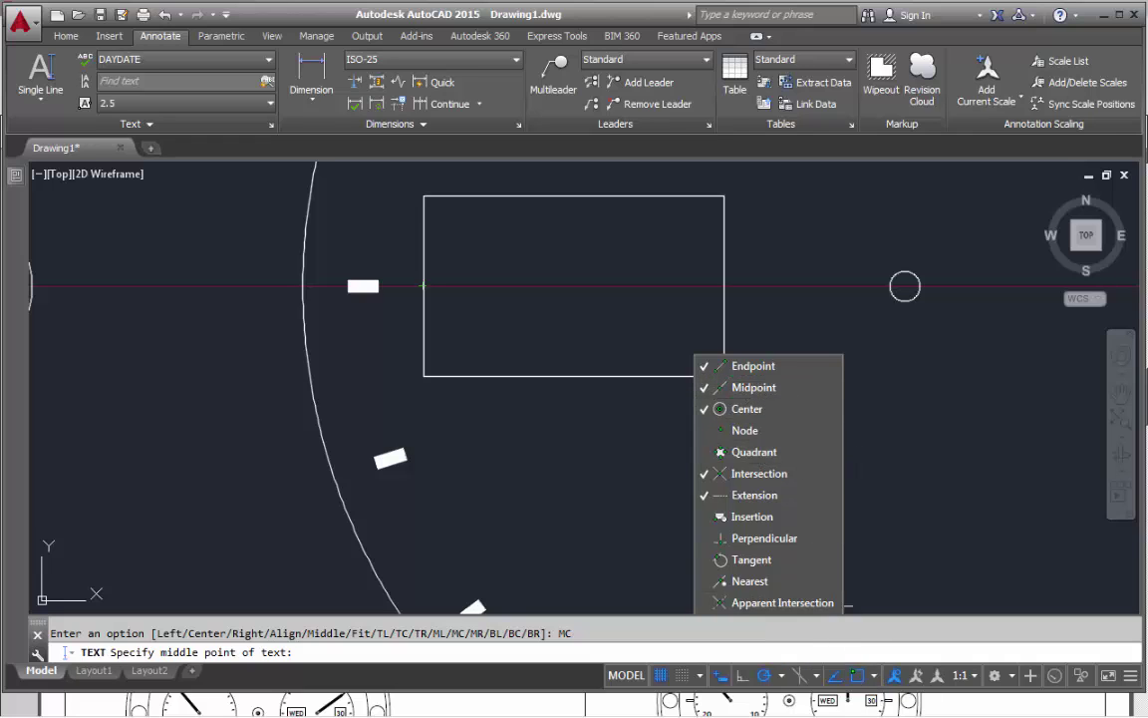
pyautogui.click(873, 676)
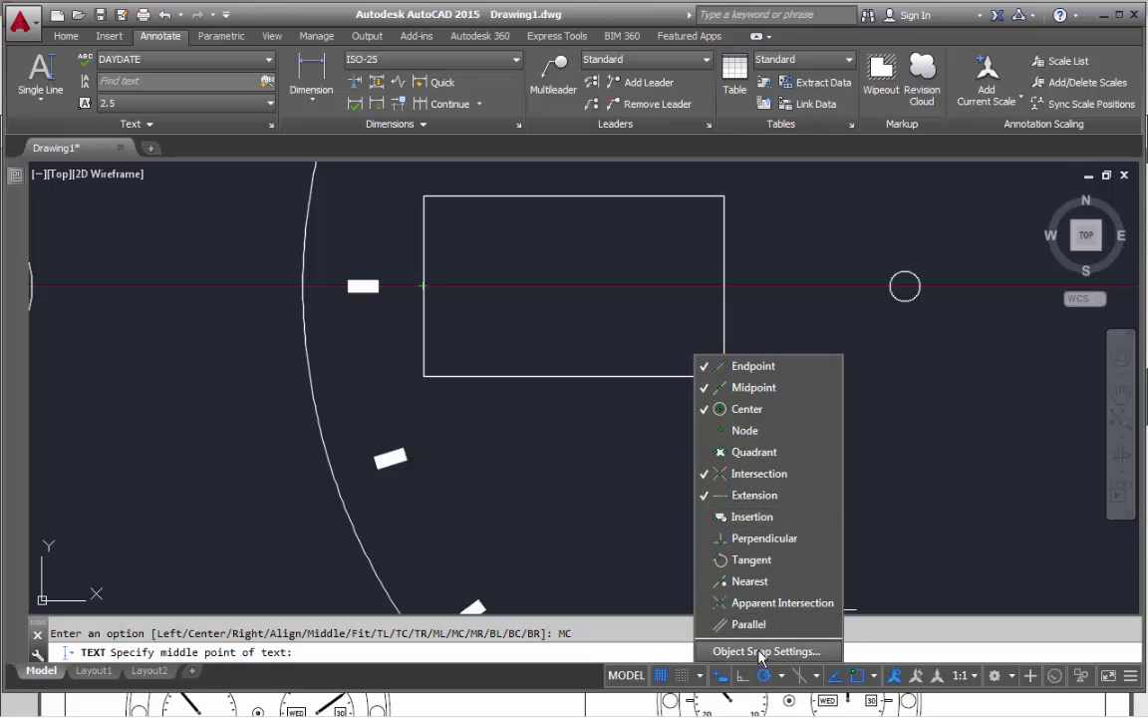
pyautogui.click(745, 409)
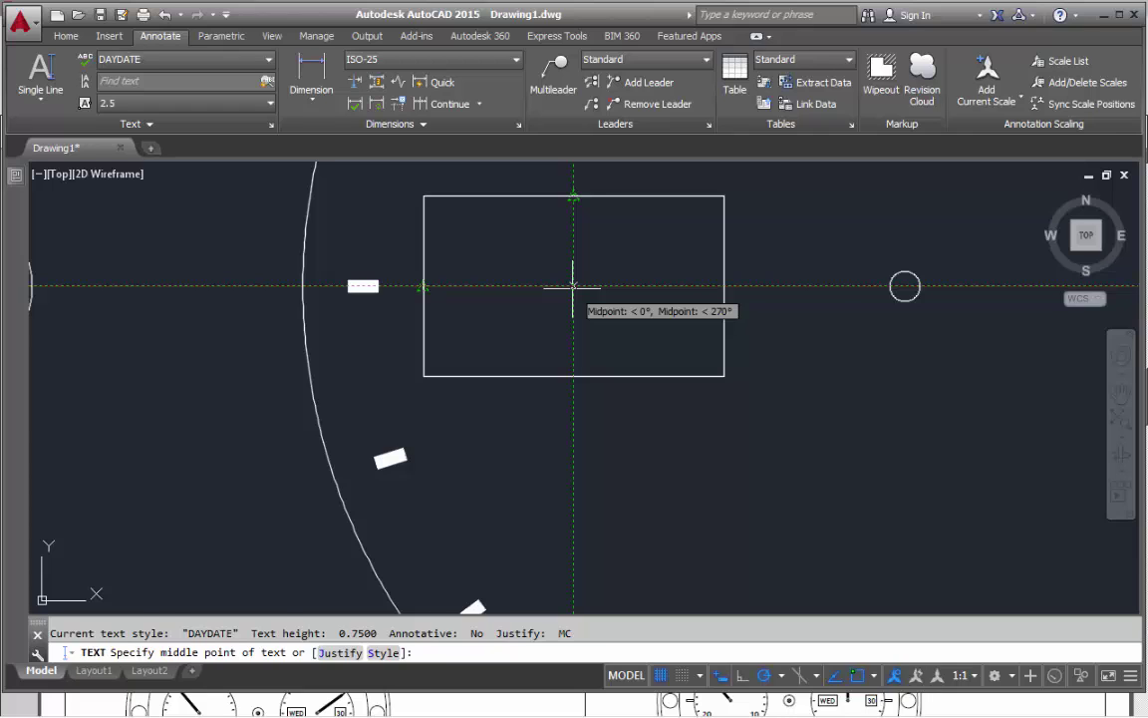
pyautogui.click(573, 286)
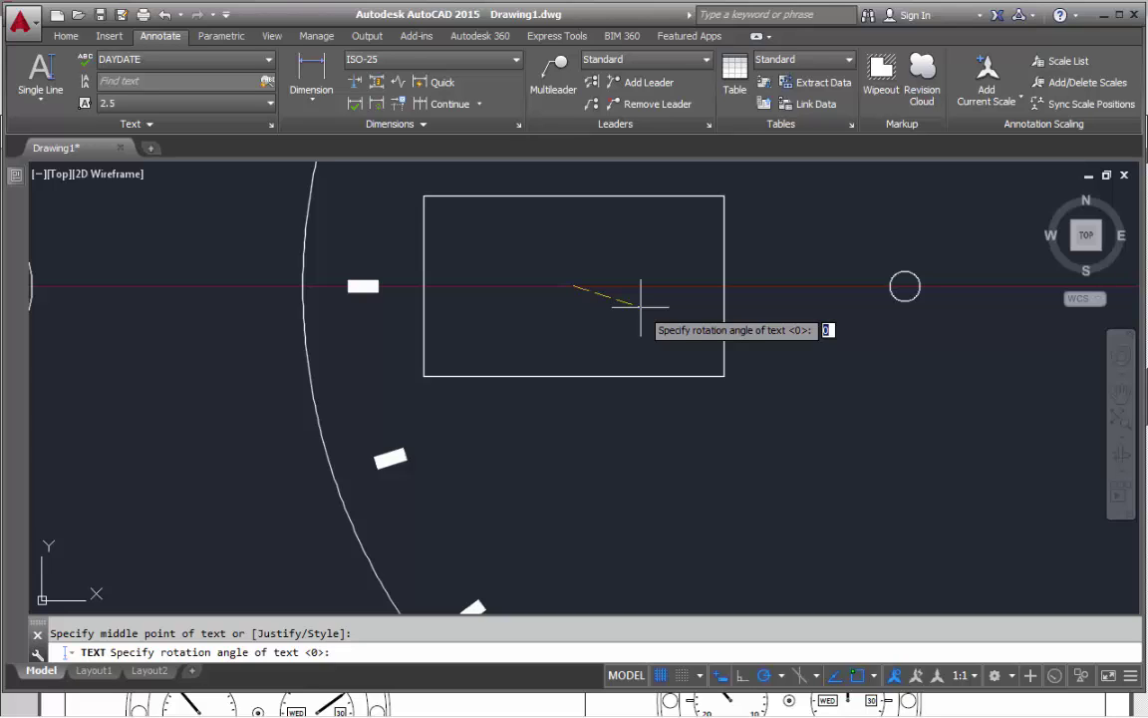
pyautogui.press('Return')
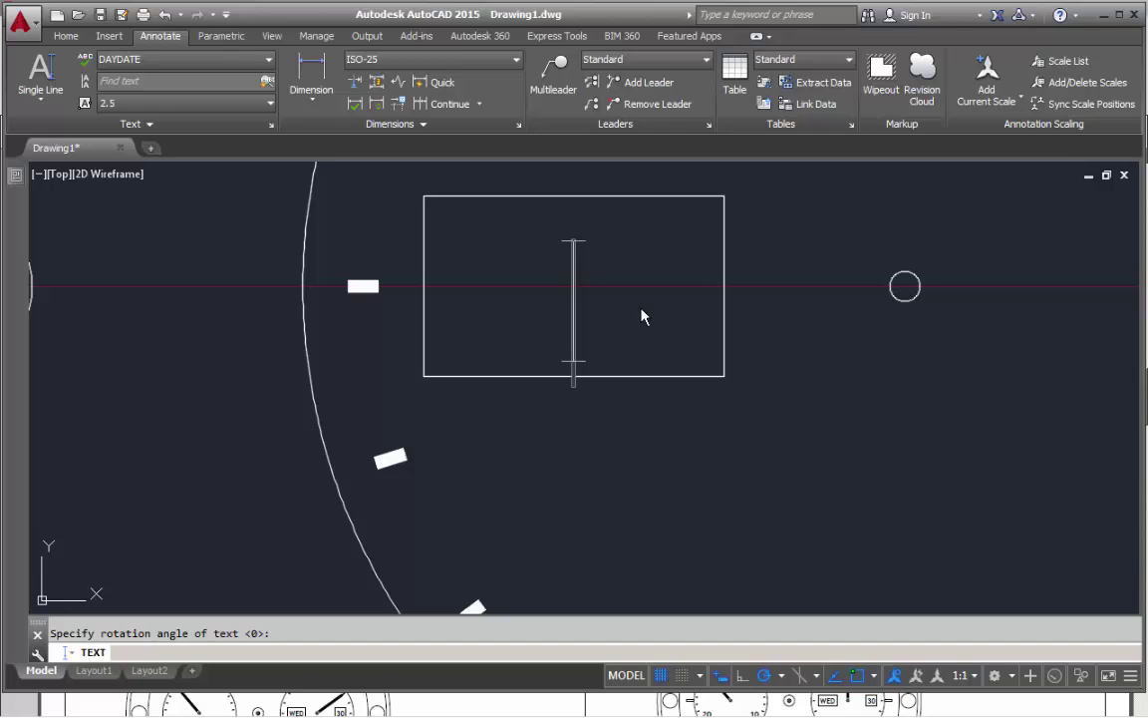
pyautogui.write('MON')
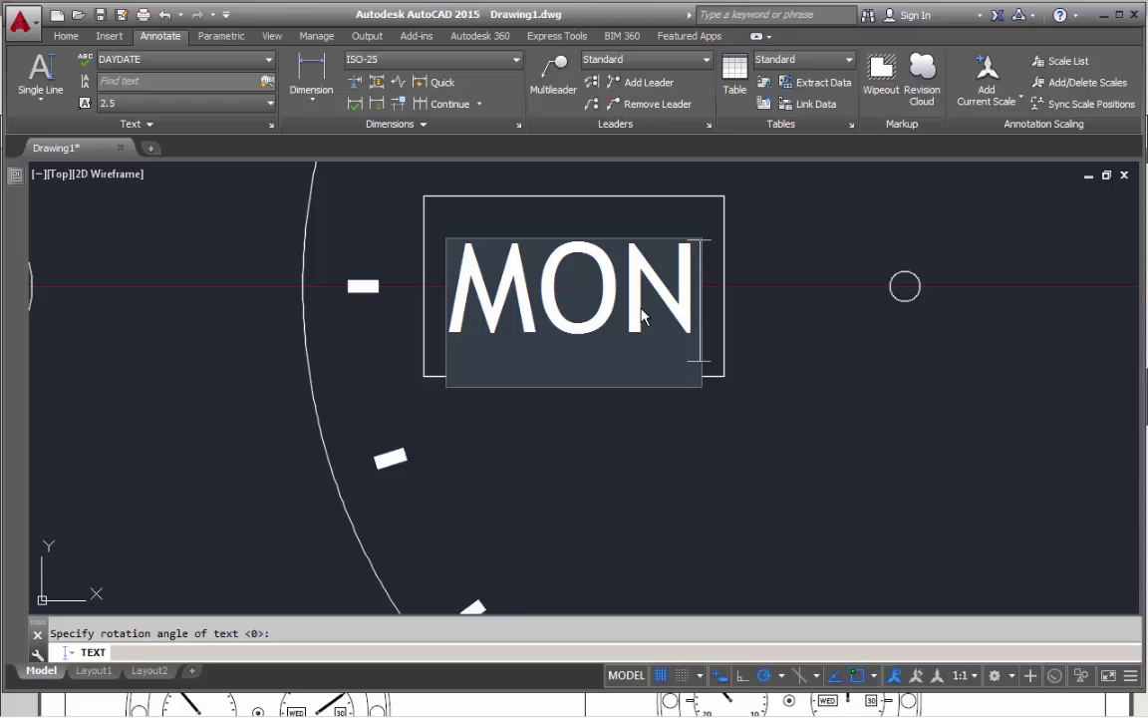
pyautogui.press('Return')
pyautogui.press('Return')
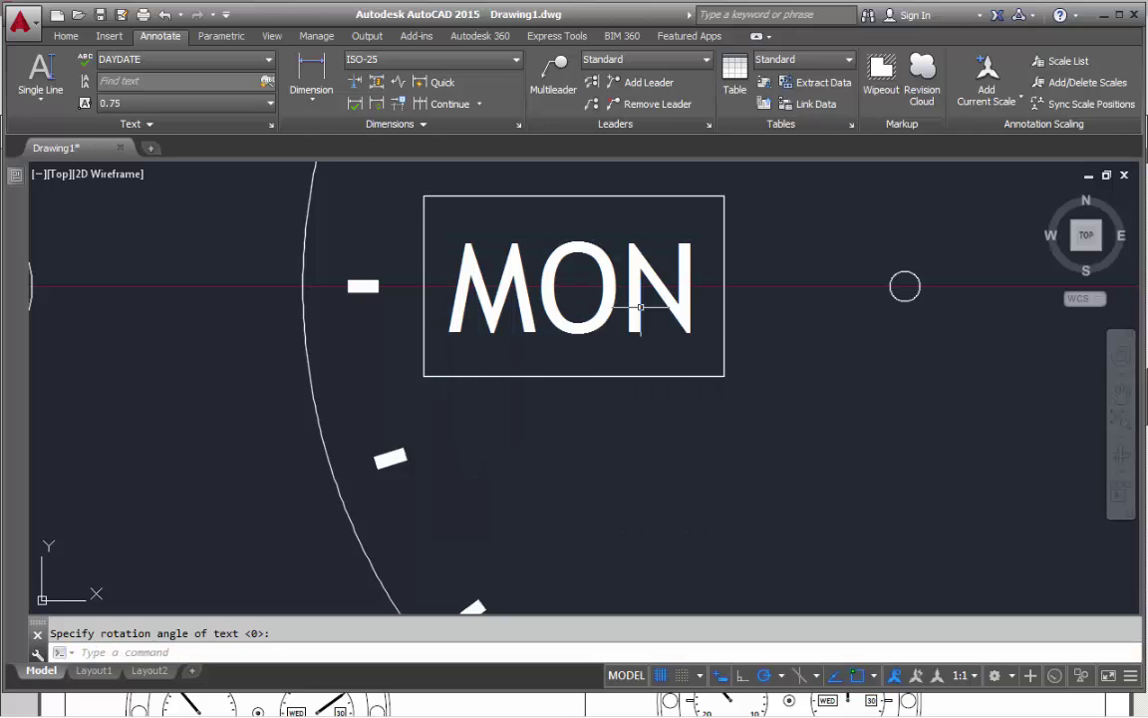
# Add MC-justified single-line text 05 at rotation 0 in the smaller rectangle's centre, tracked from its edge midpoints
pyautogui.scroll(-1, 514, 299)
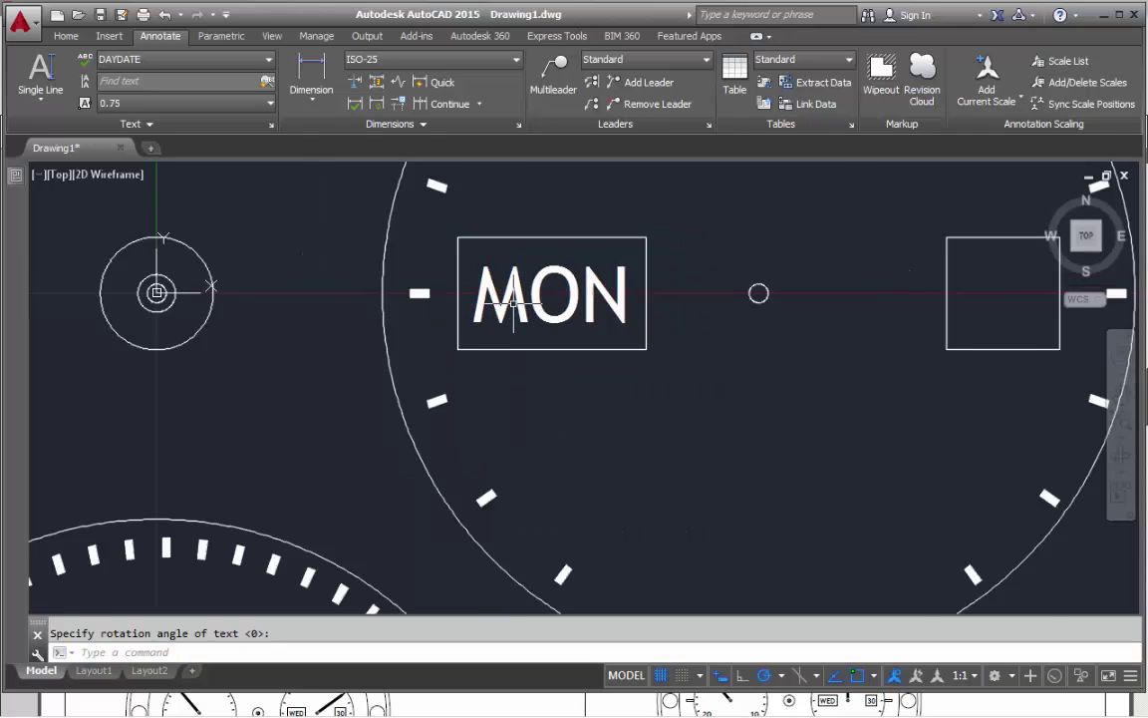
pyautogui.scroll(-1, 513, 301)
pyautogui.moveTo(660, 313); pyautogui.dragTo(404, 329, button='middle')
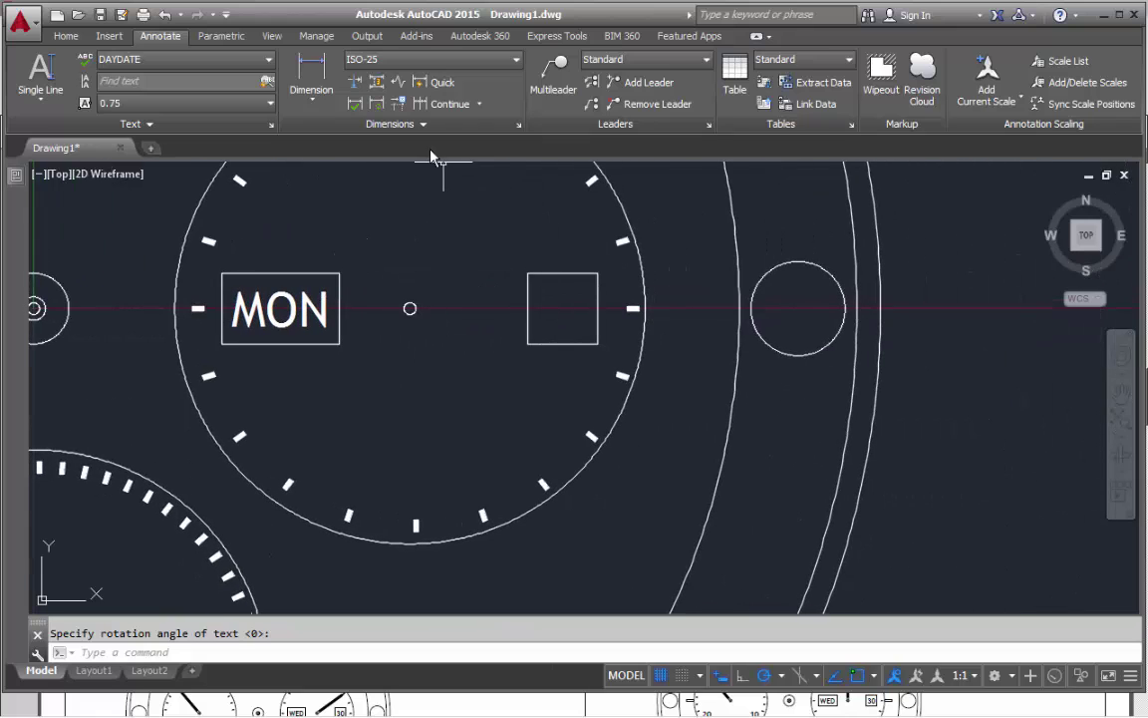
pyautogui.click(46, 73)
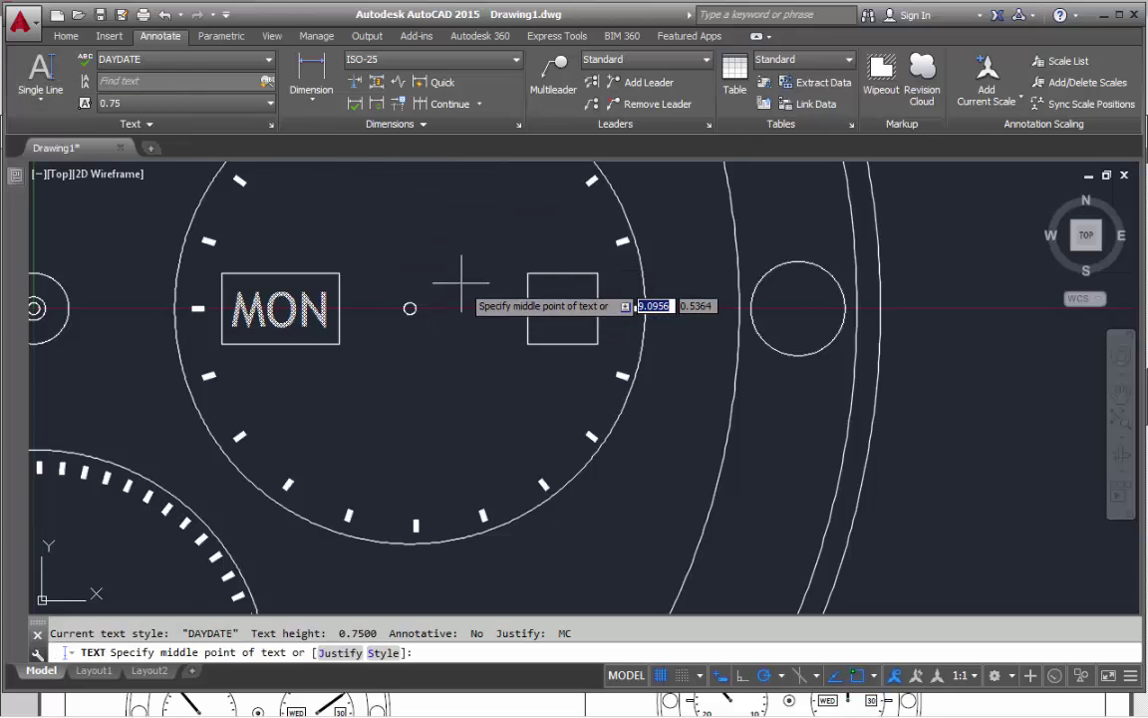
pyautogui.press('Down')
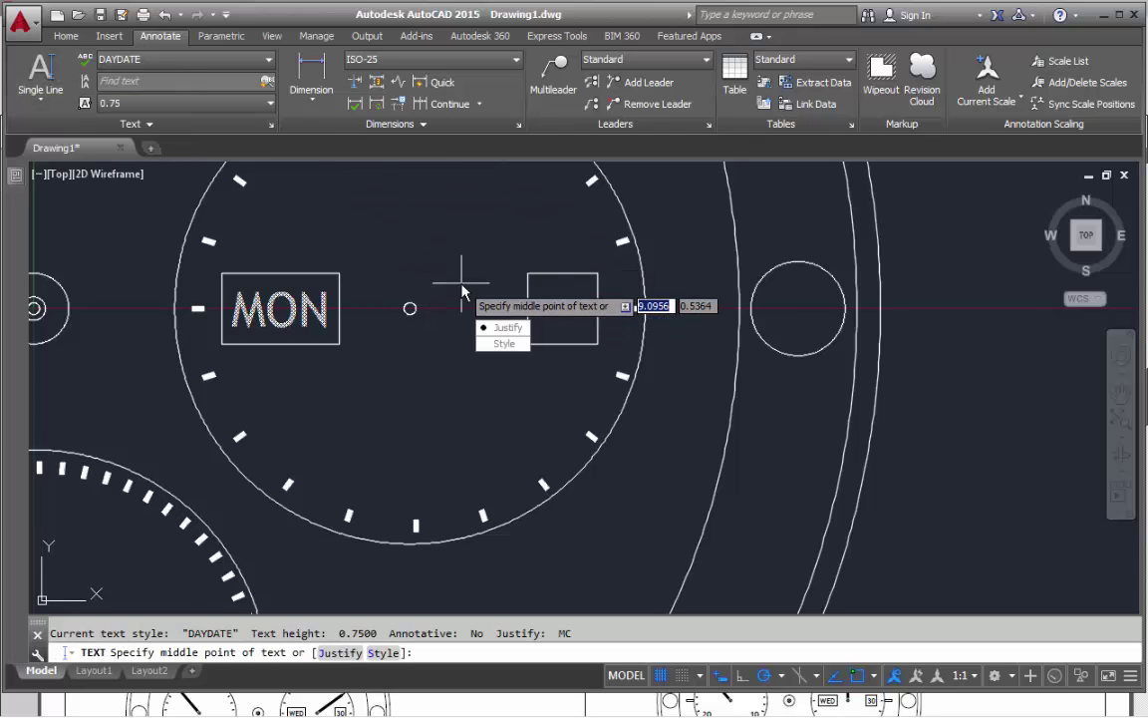
pyautogui.press('Return')
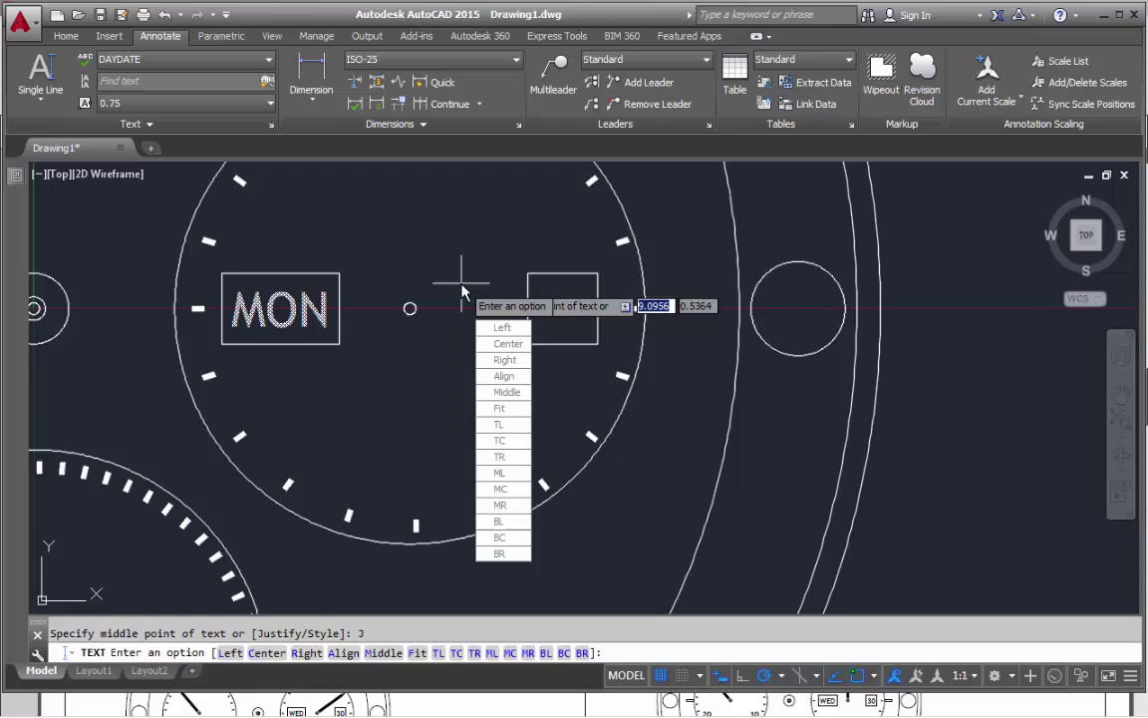
pyautogui.click(503, 488)
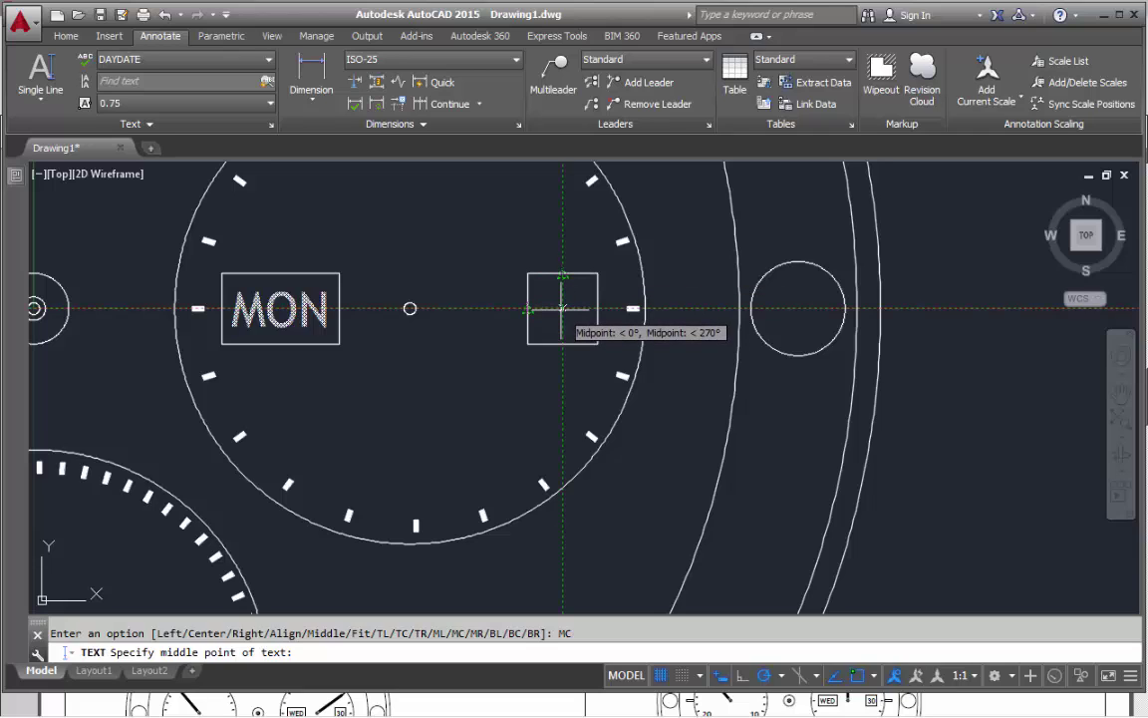
pyautogui.click(562, 308)
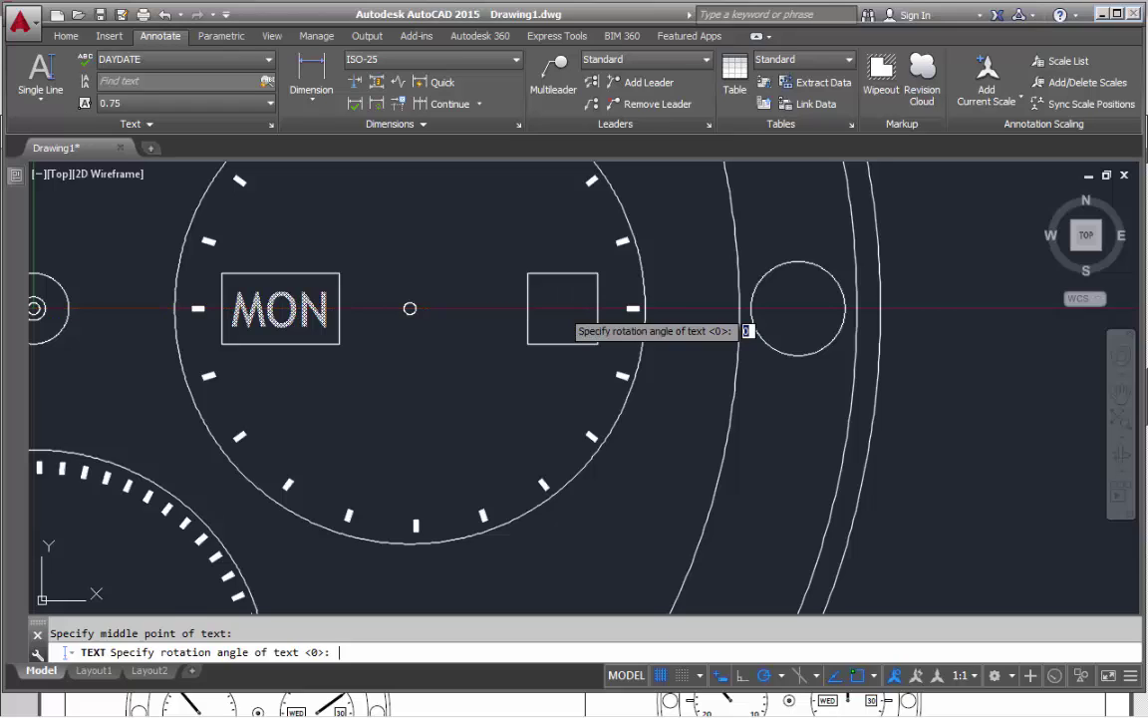
pyautogui.press('Return')
pyautogui.write('05')
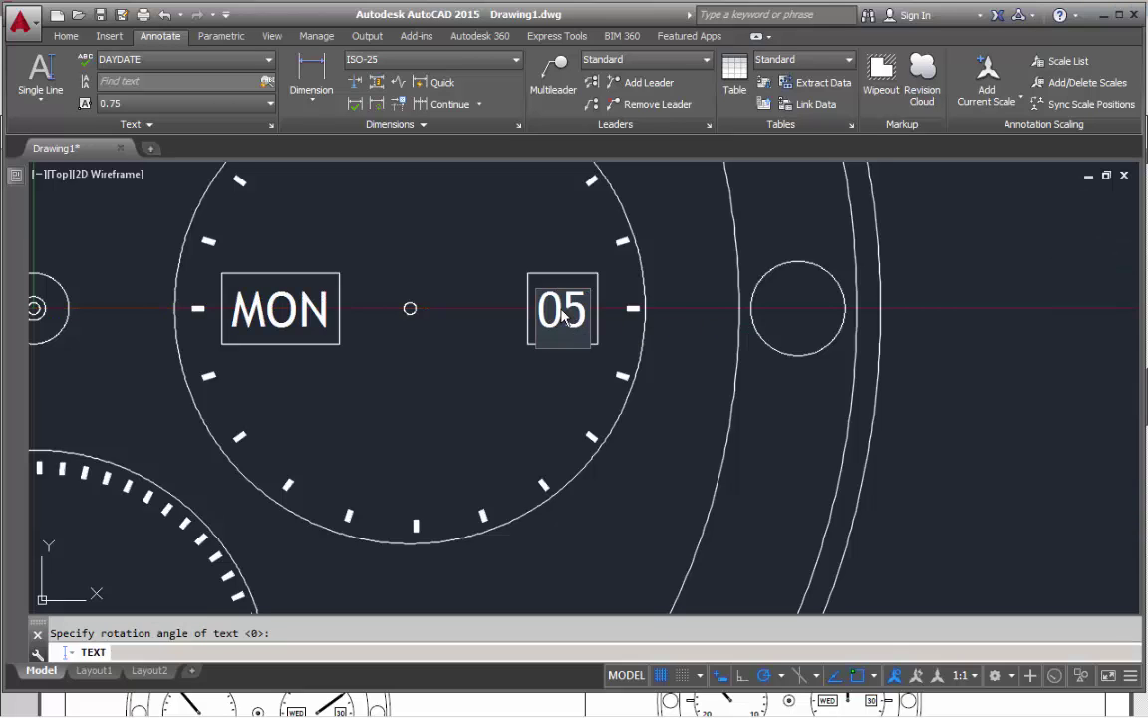
pyautogui.press('Return')
pyautogui.press('Return')
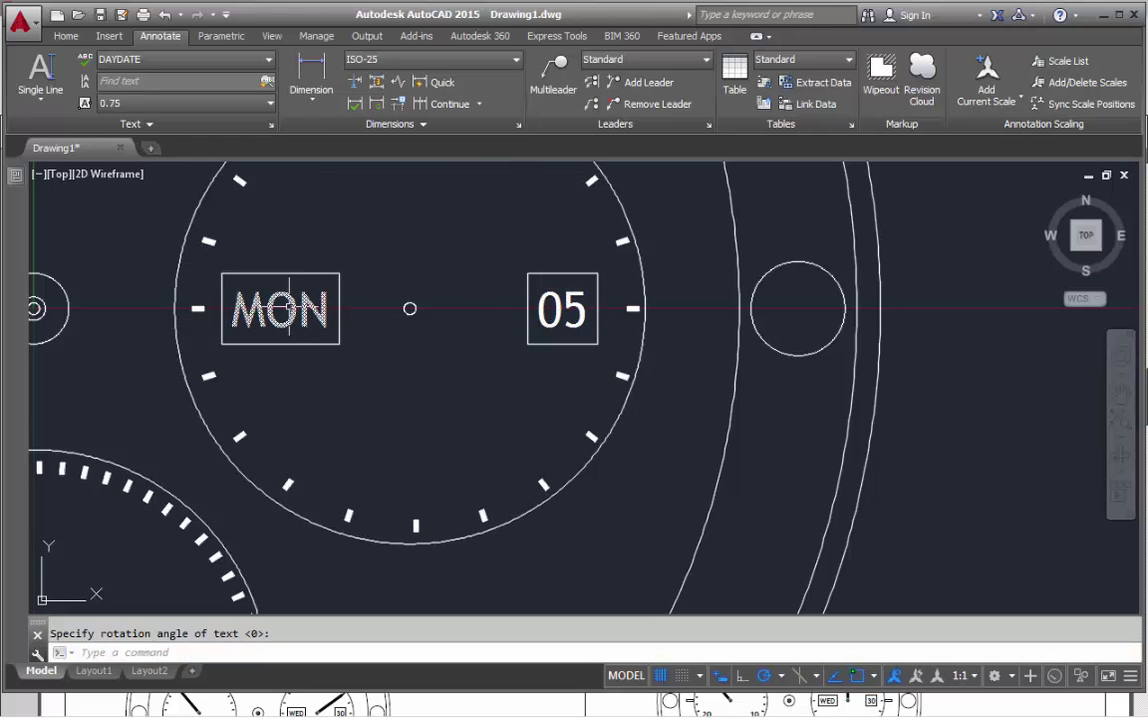
# Create a text style named TENGTHS with the Calibri font, apply it and leave the text style settings
pyautogui.scroll(-5, 548, 358)
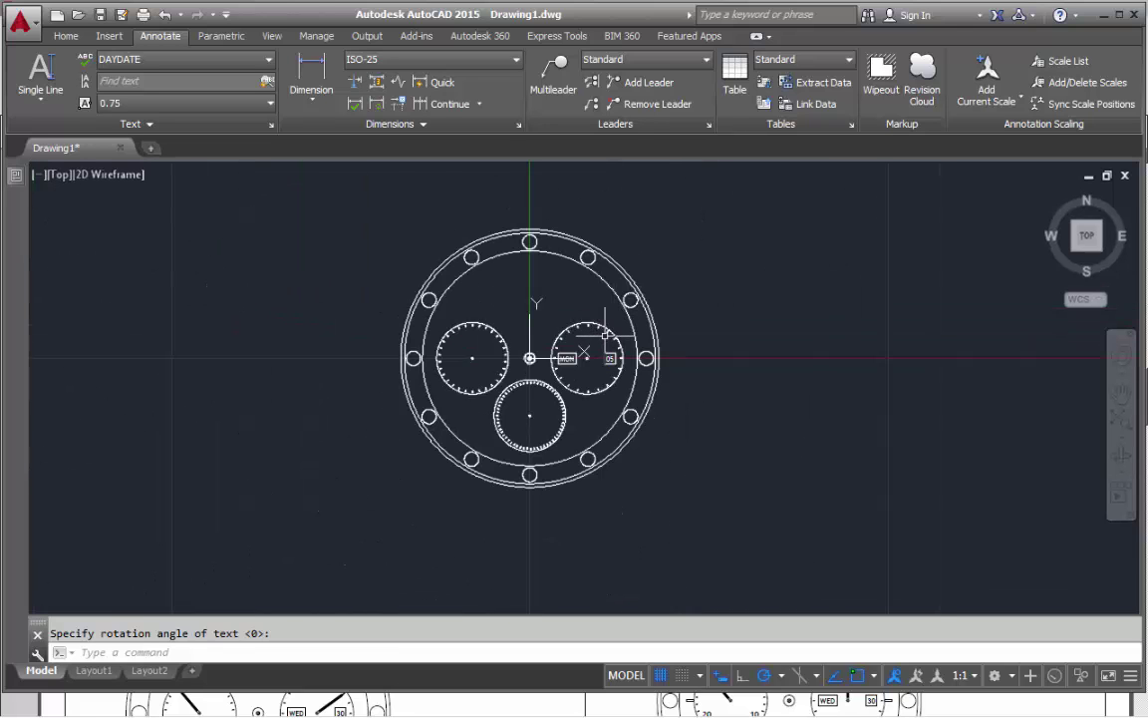
pyautogui.click(270, 123)
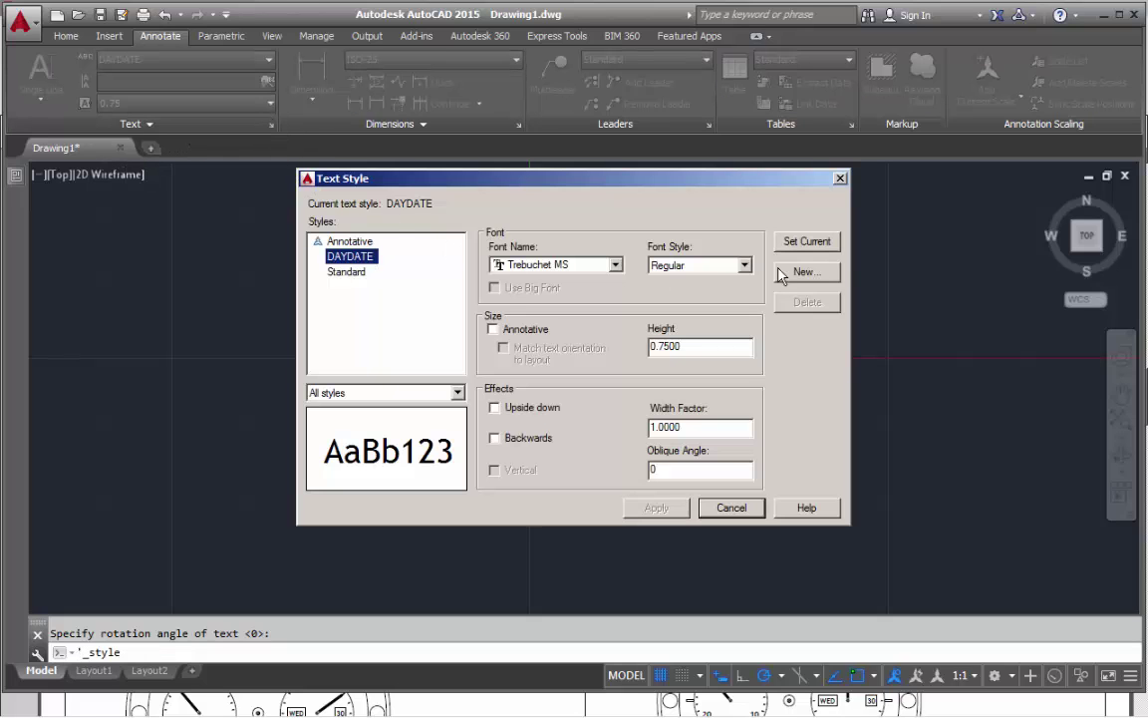
pyautogui.click(804, 272)
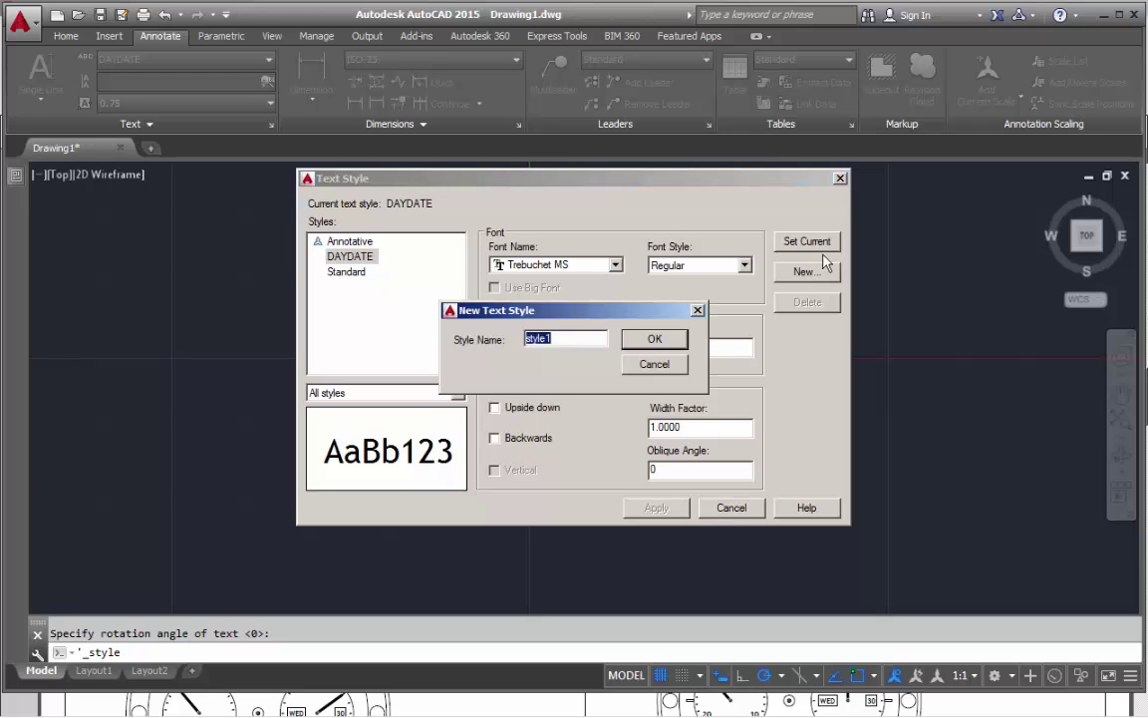
pyautogui.write('TENGTHS')
pyautogui.click(653, 339)
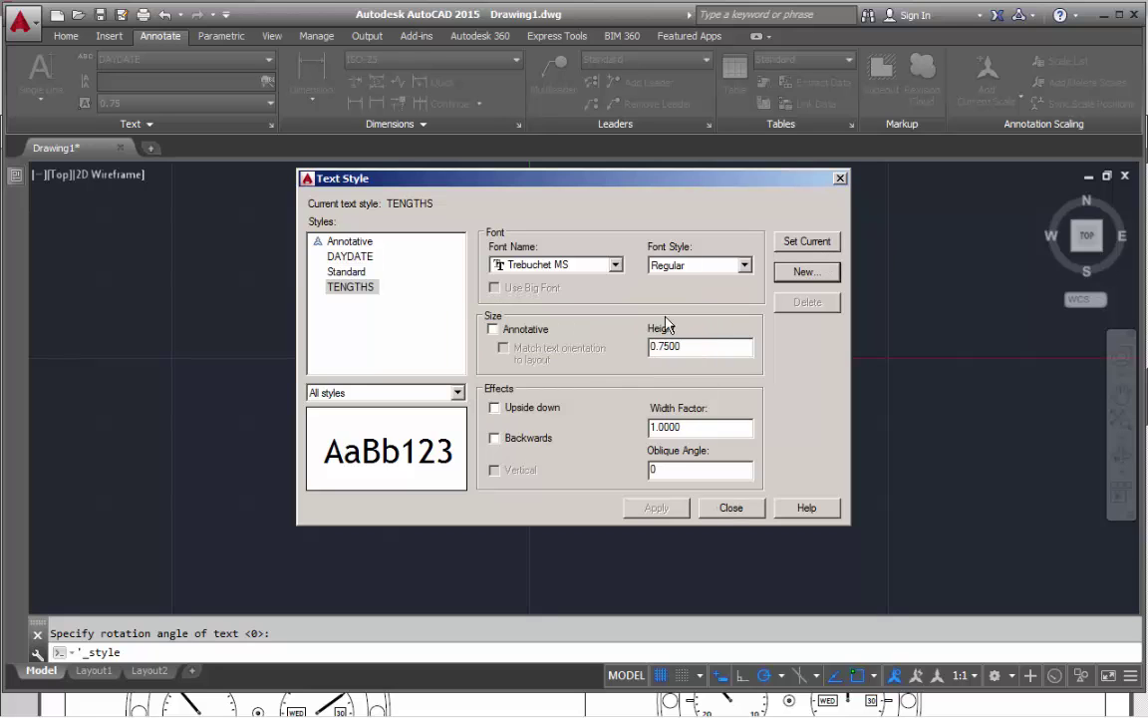
pyautogui.click(568, 265)
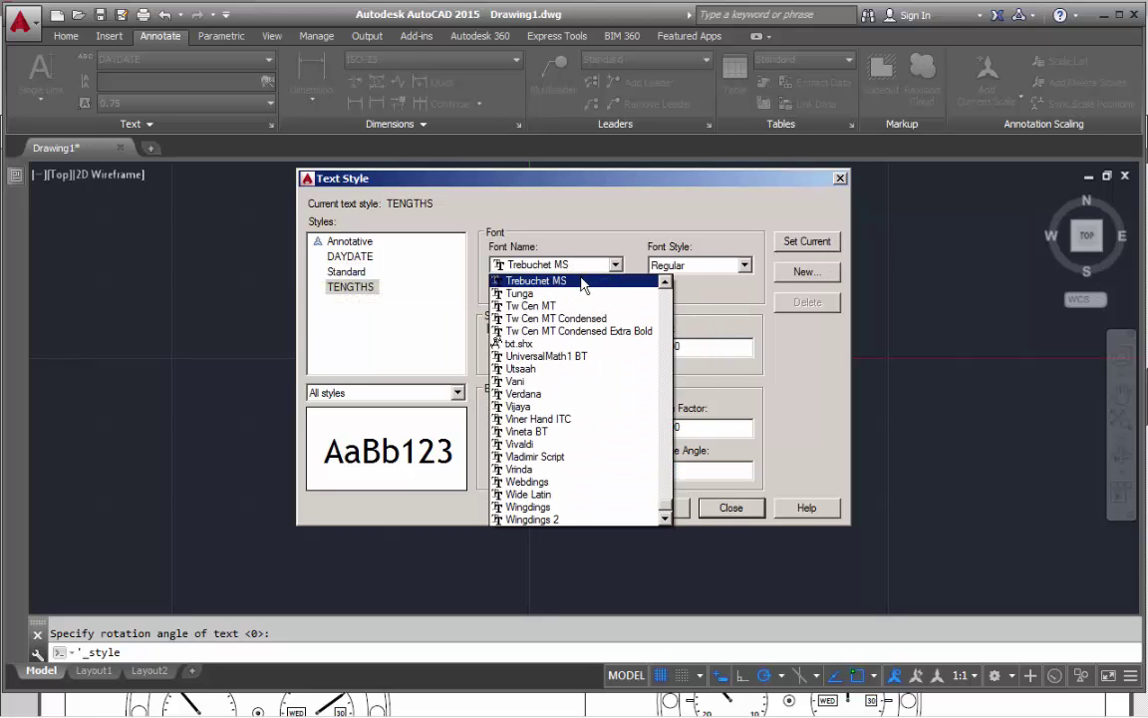
pyautogui.press('c')
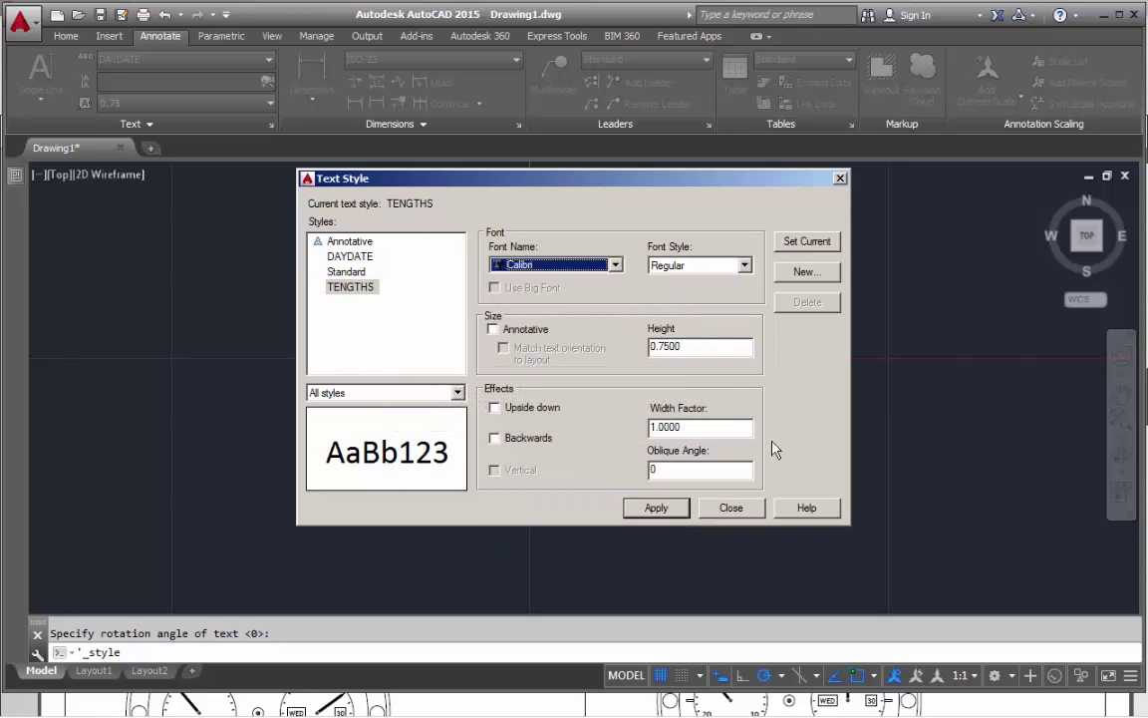
pyautogui.click(656, 507)
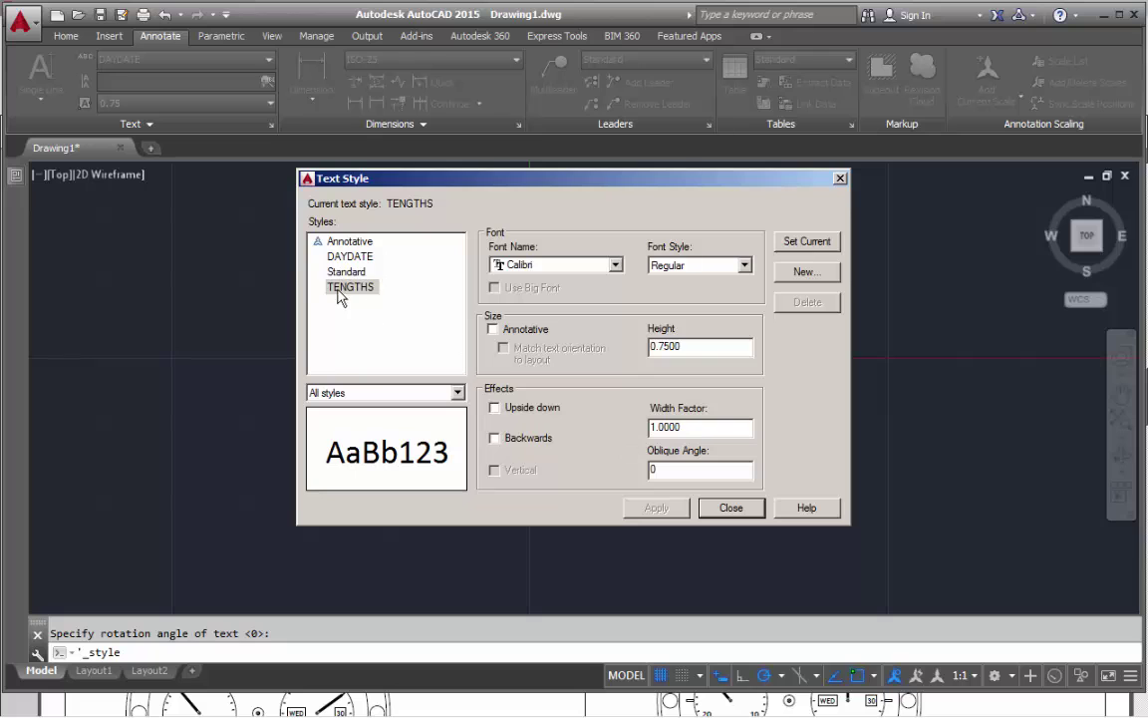
pyautogui.click(731, 508)
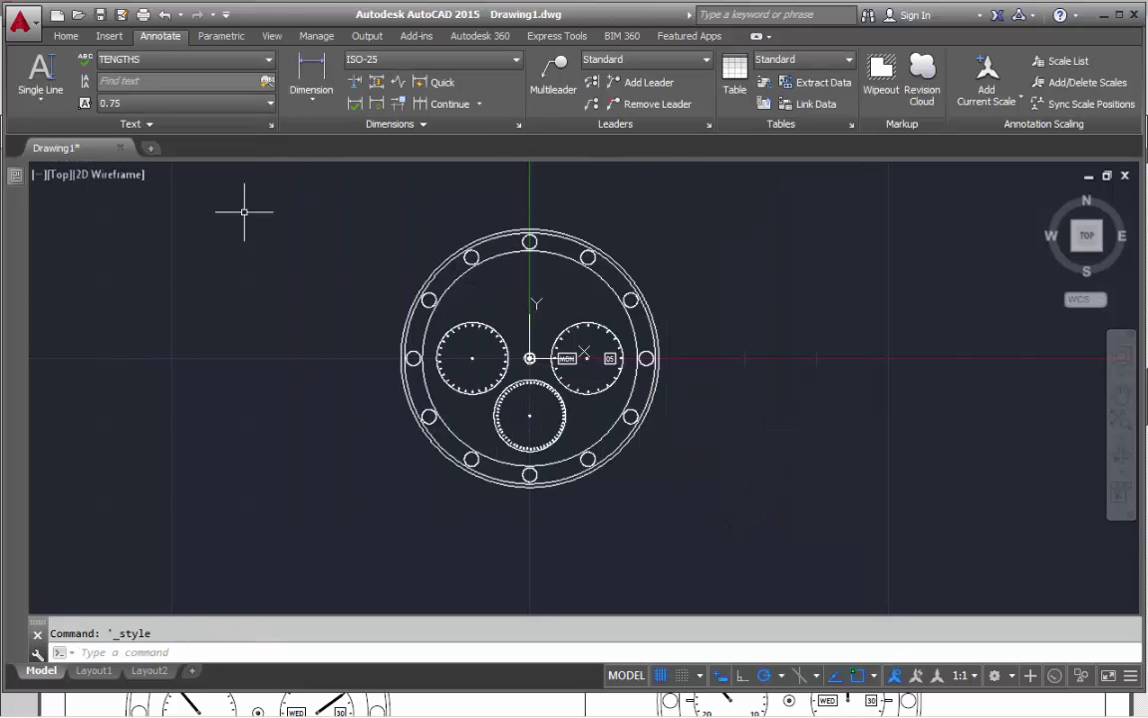
# Switch to FEIKO combined.pdf and look up the location and justification of the small dials' minute and second indicator text
pyautogui.scroll(8, 431, 361)
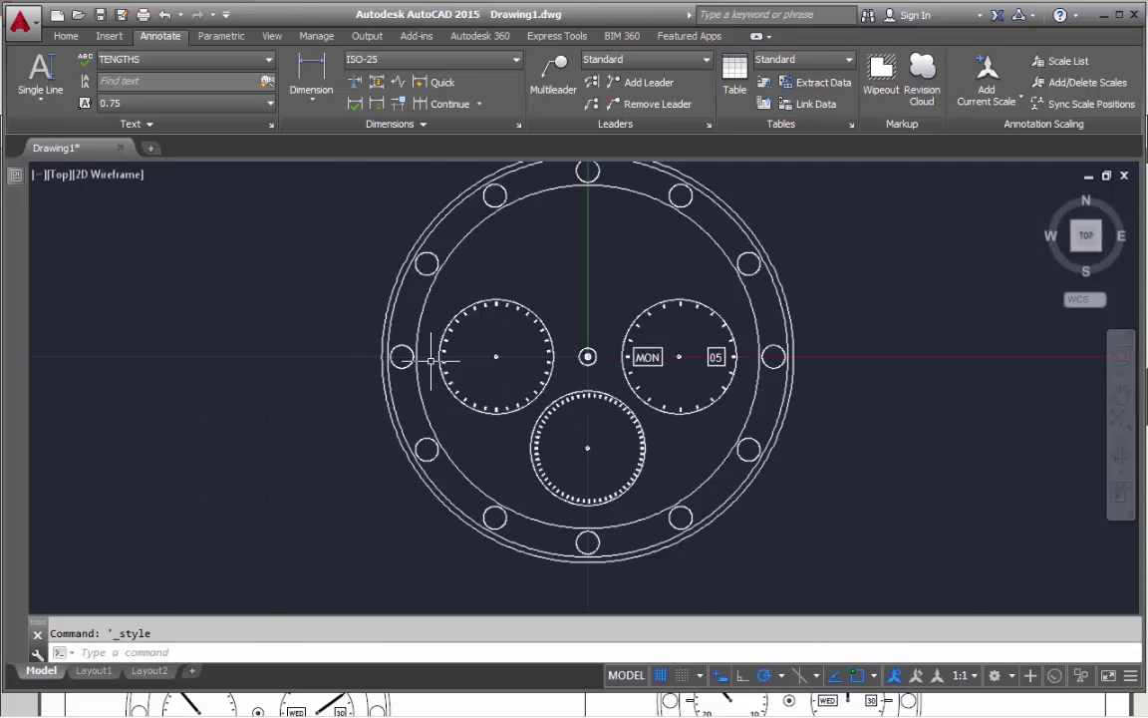
pyautogui.moveTo(595, 340); pyautogui.dragTo(546, 440, button='middle')
pyautogui.hotkey('alt', 'Tab')
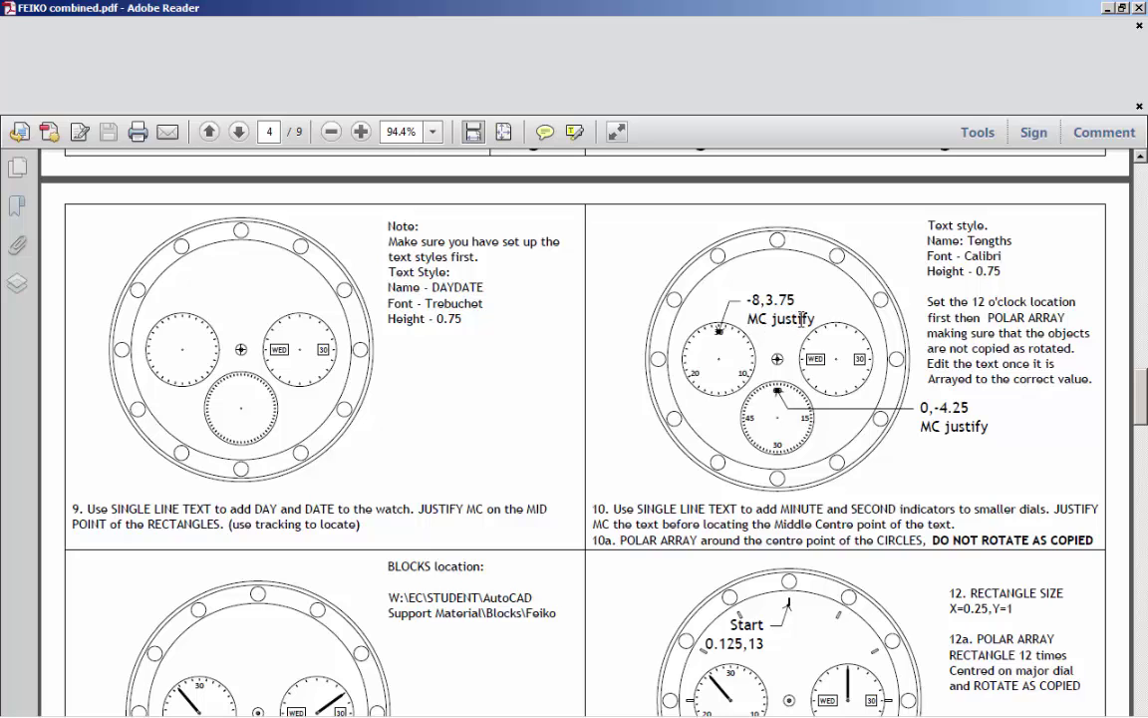
# Switch back to AutoCAD and add MC-justified single-line text 30 at -8,3.75 with rotation 0 in the left small dial
pyautogui.hotkey('alt', 'Tab')
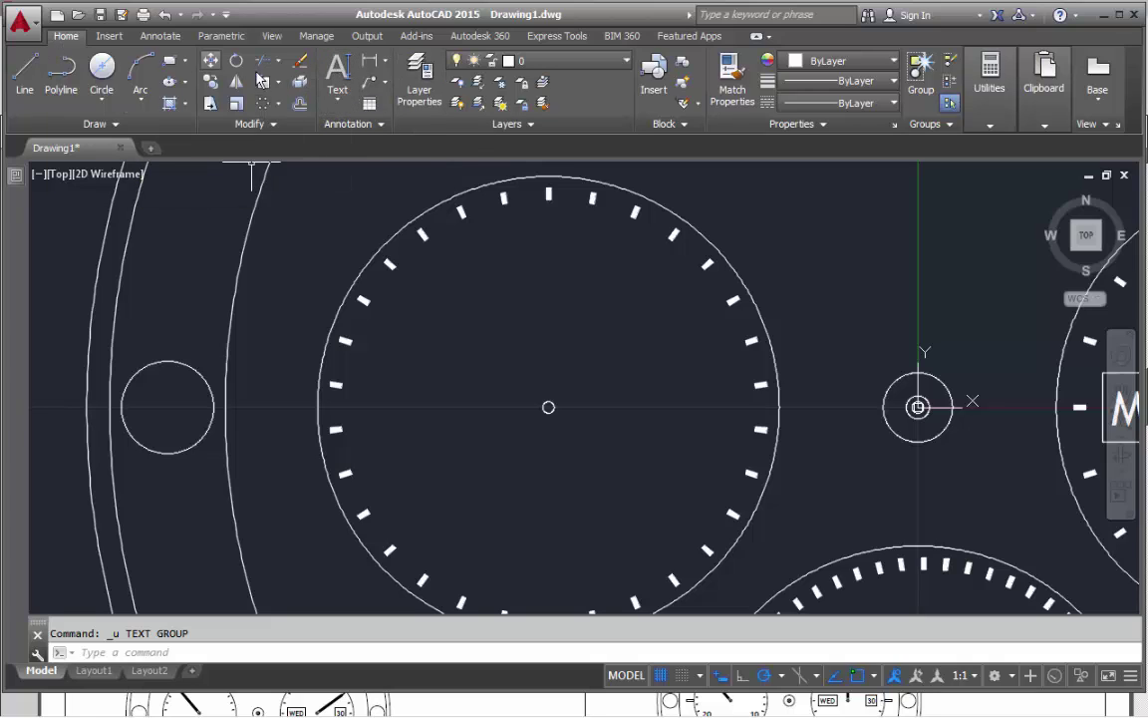
pyautogui.click(338, 104)
pyautogui.click(299, 171)
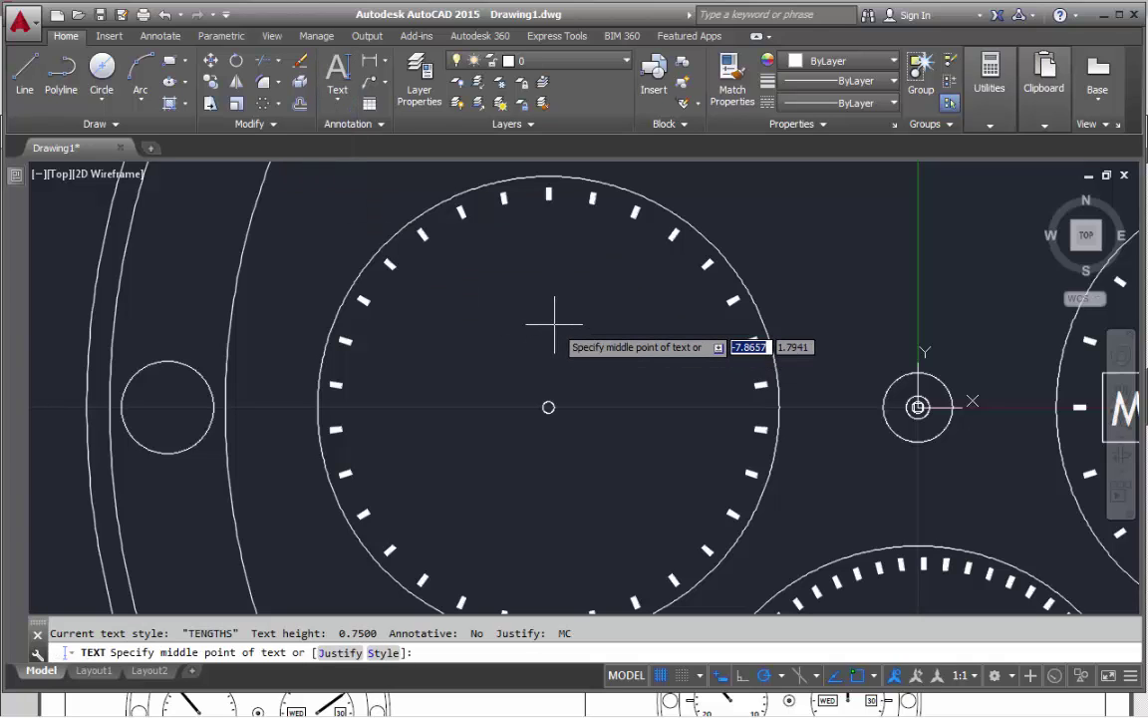
pyautogui.press('Down')
pyautogui.press('Return')
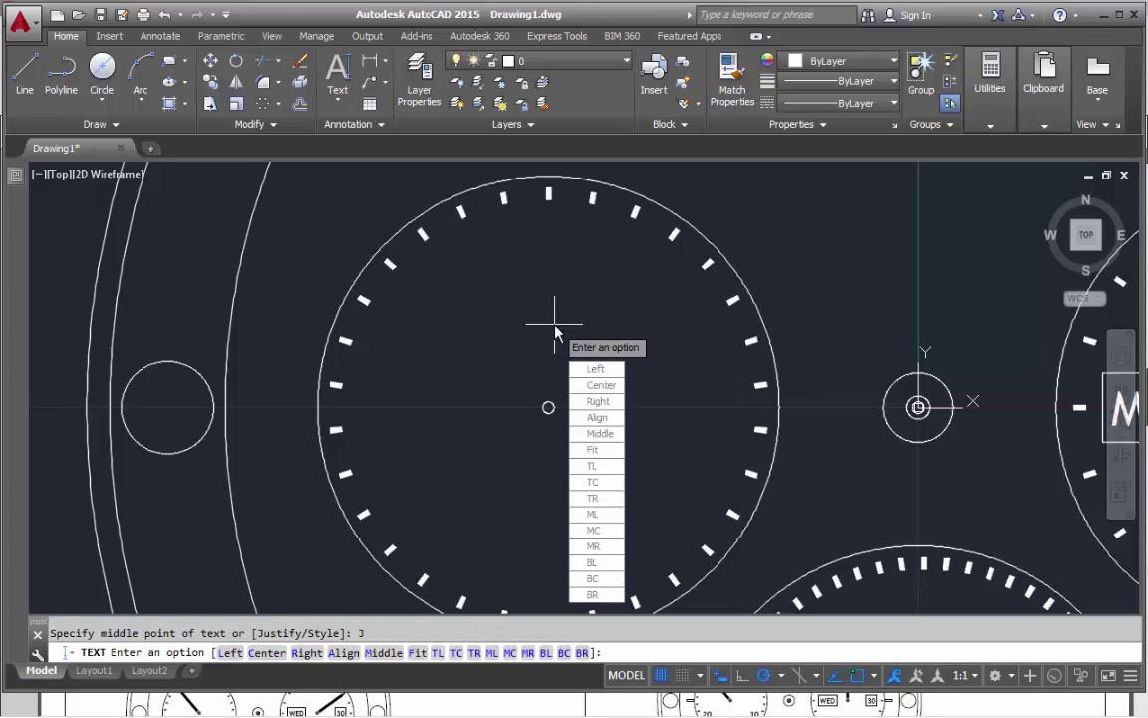
pyautogui.click(598, 530)
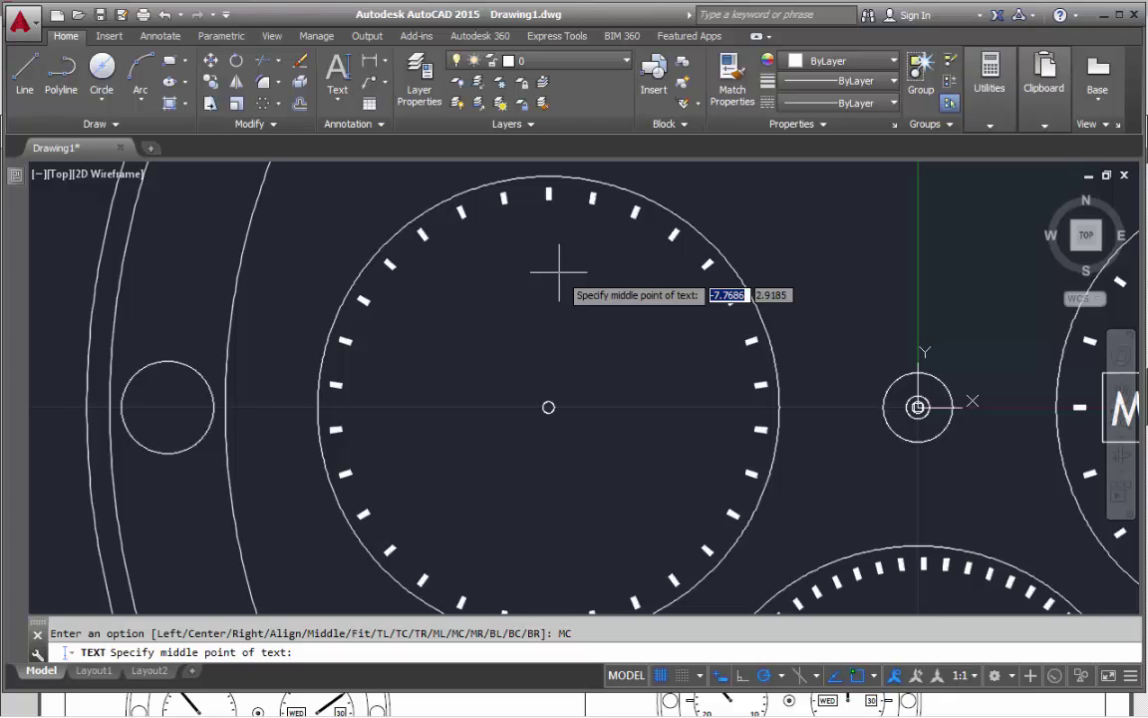
pyautogui.write('-8')
pyautogui.press('Tab')
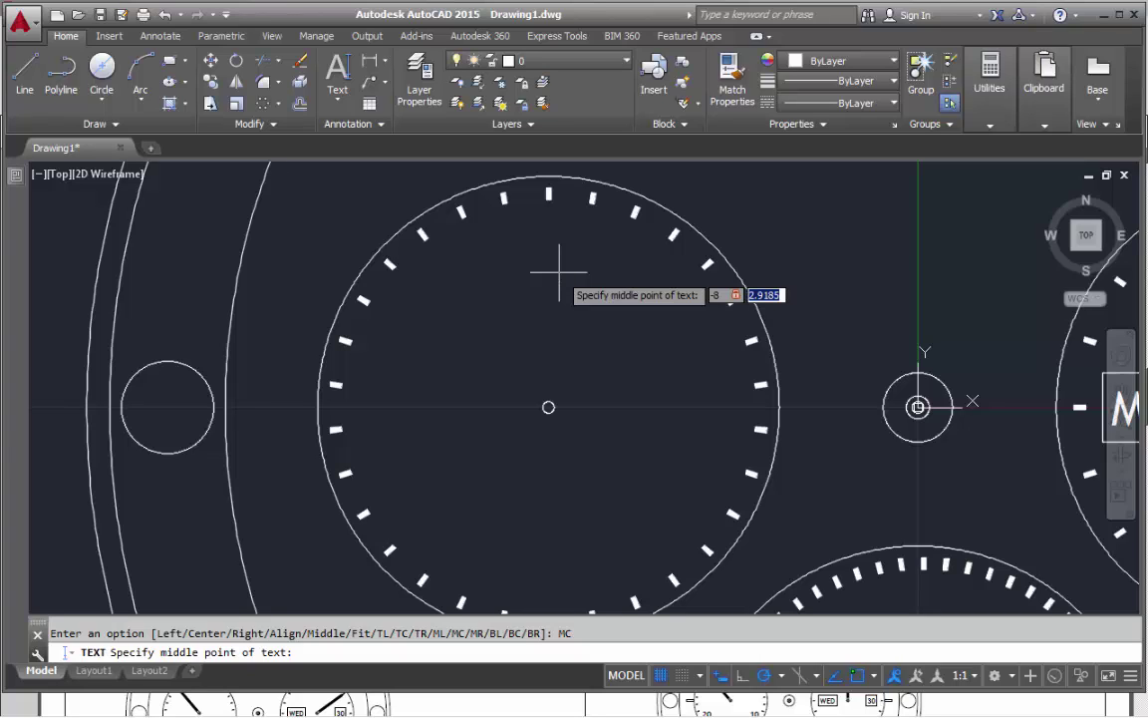
pyautogui.write('3.75')
pyautogui.press('Return')
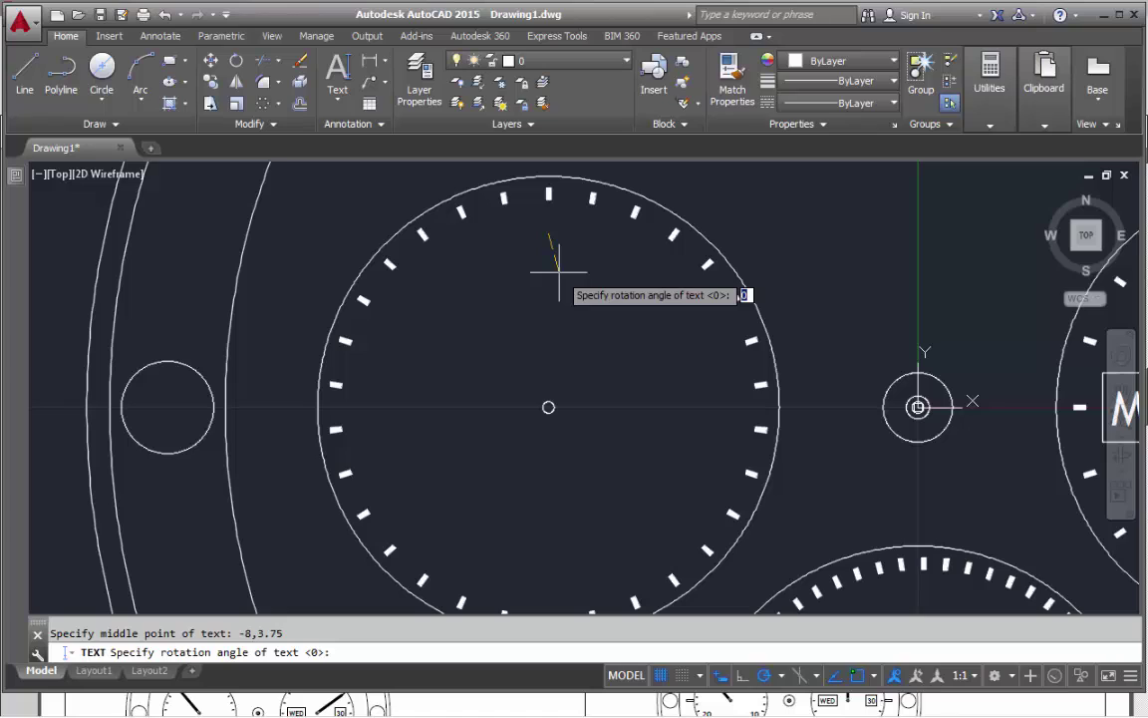
pyautogui.press('Return')
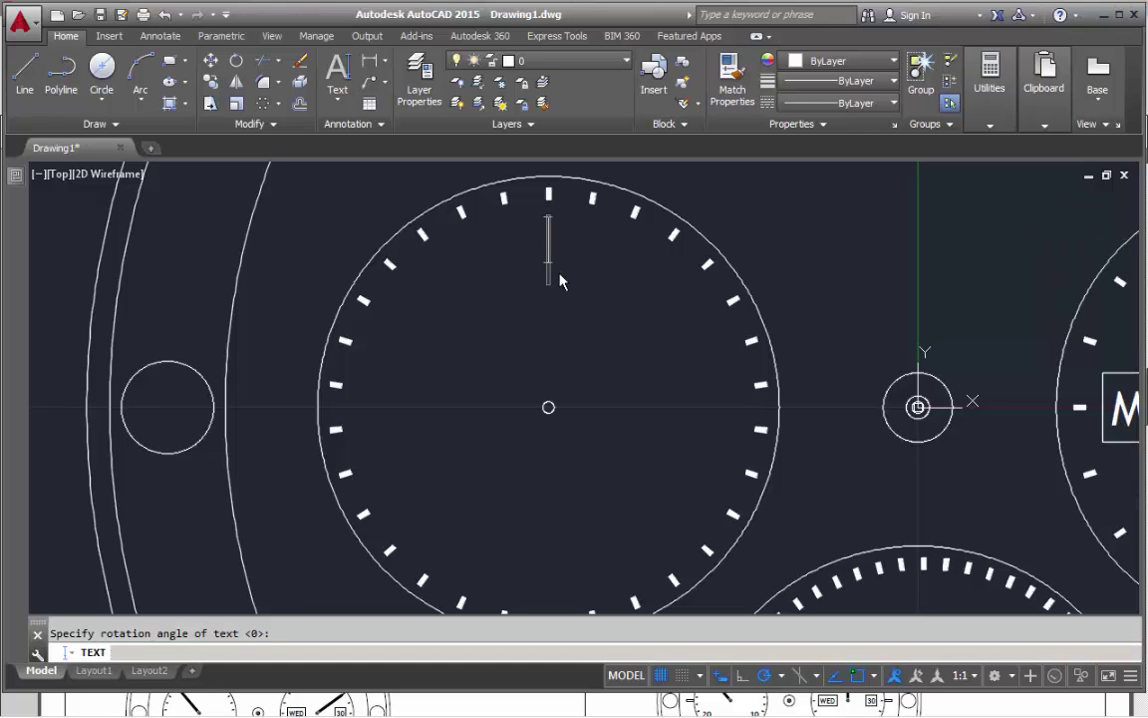
pyautogui.write('30')
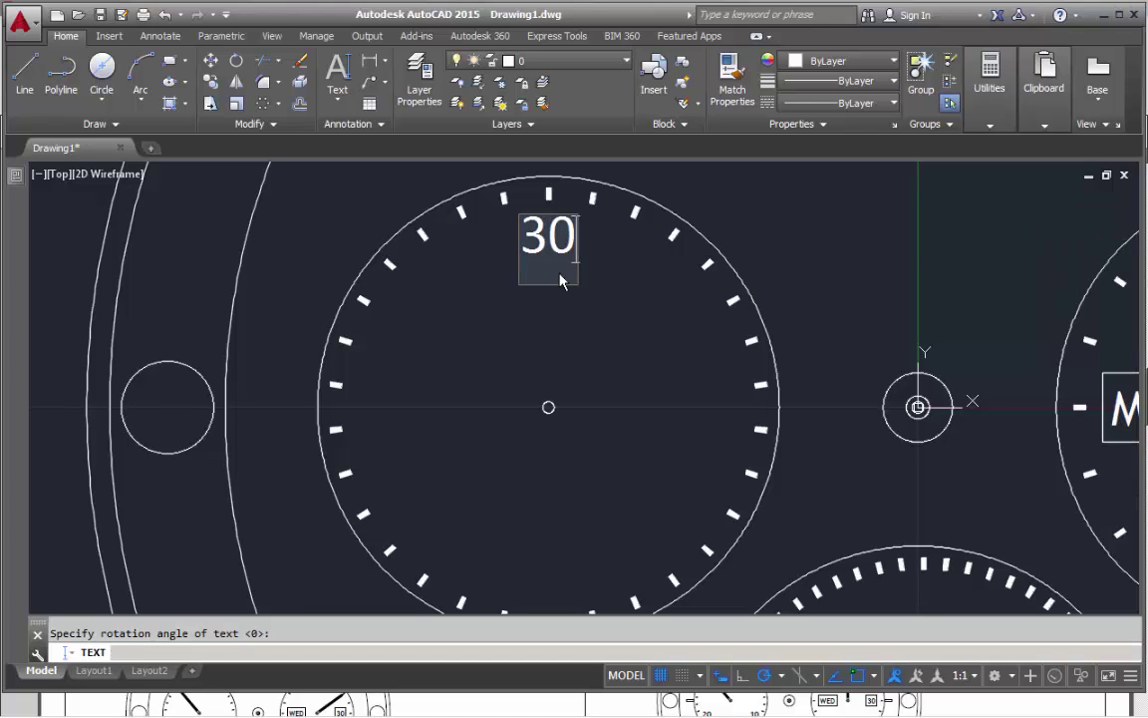
pyautogui.press('Return')
pyautogui.press('Return')
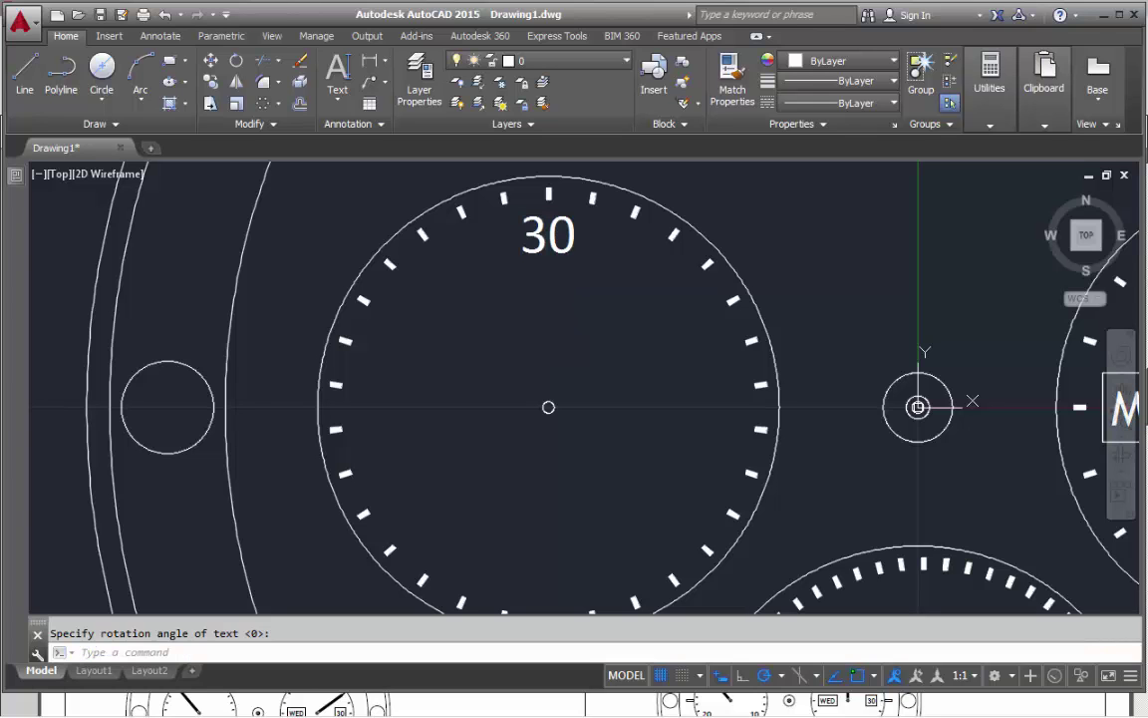
# Polar array the text 30 about the left dial's centre with 3 items over 360 degrees, without rotating the items
pyautogui.scroll(-3, 579, 308)
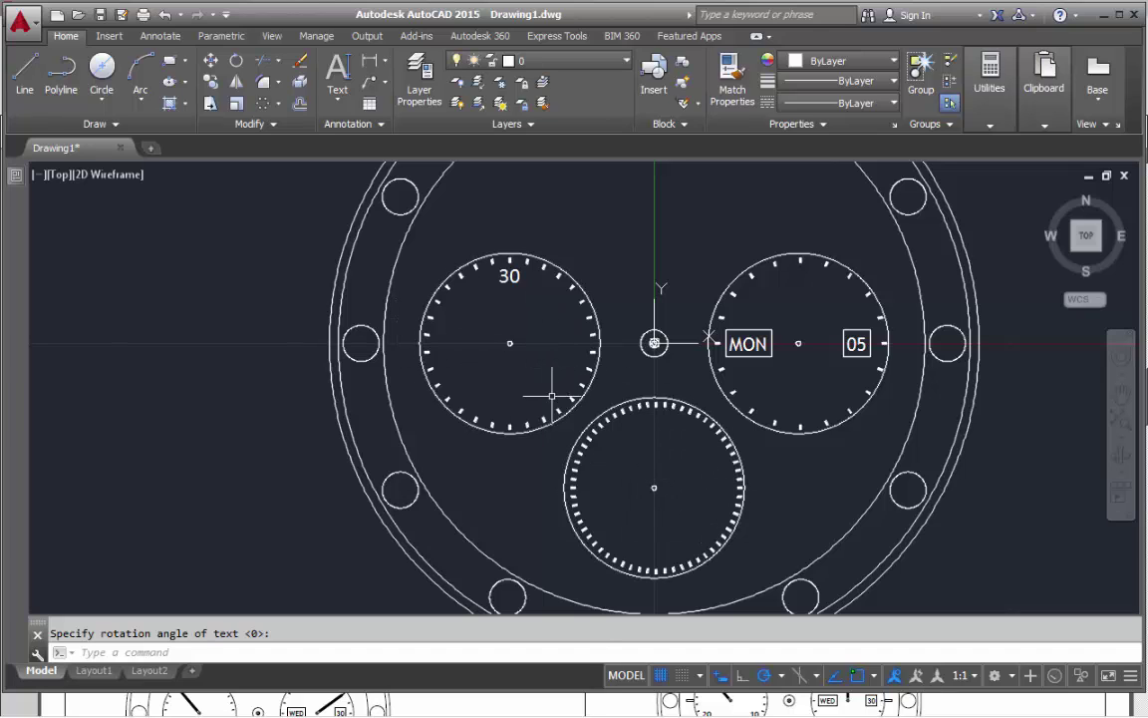
pyautogui.click(509, 274)
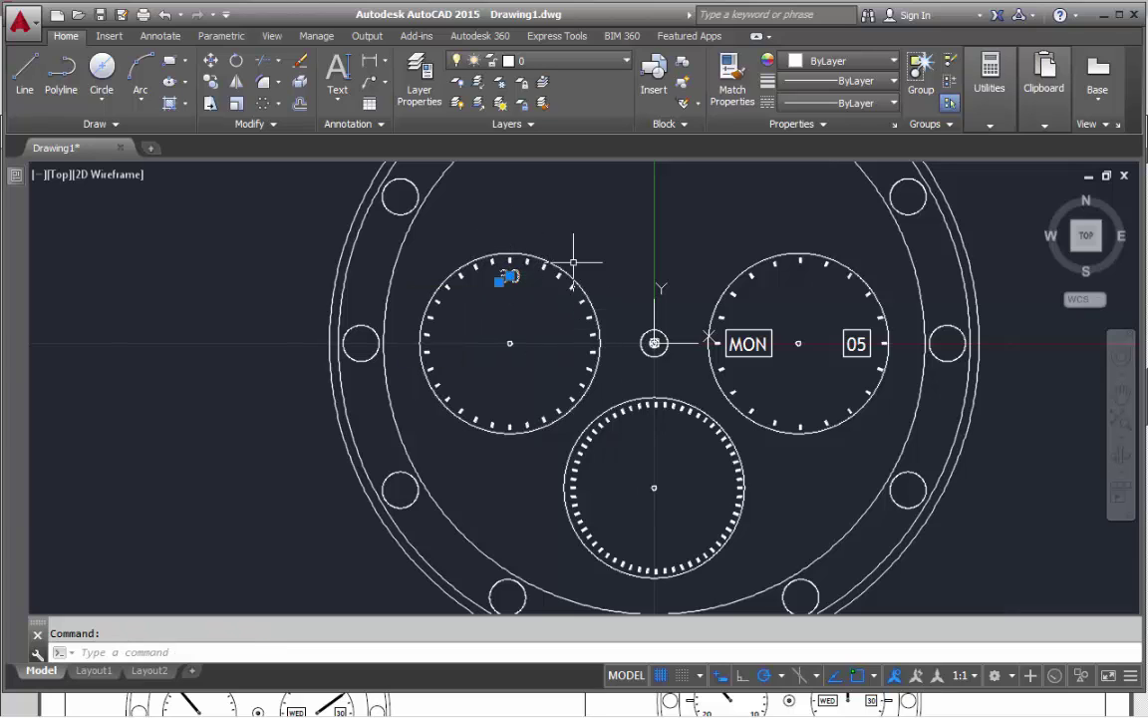
pyautogui.click(265, 105)
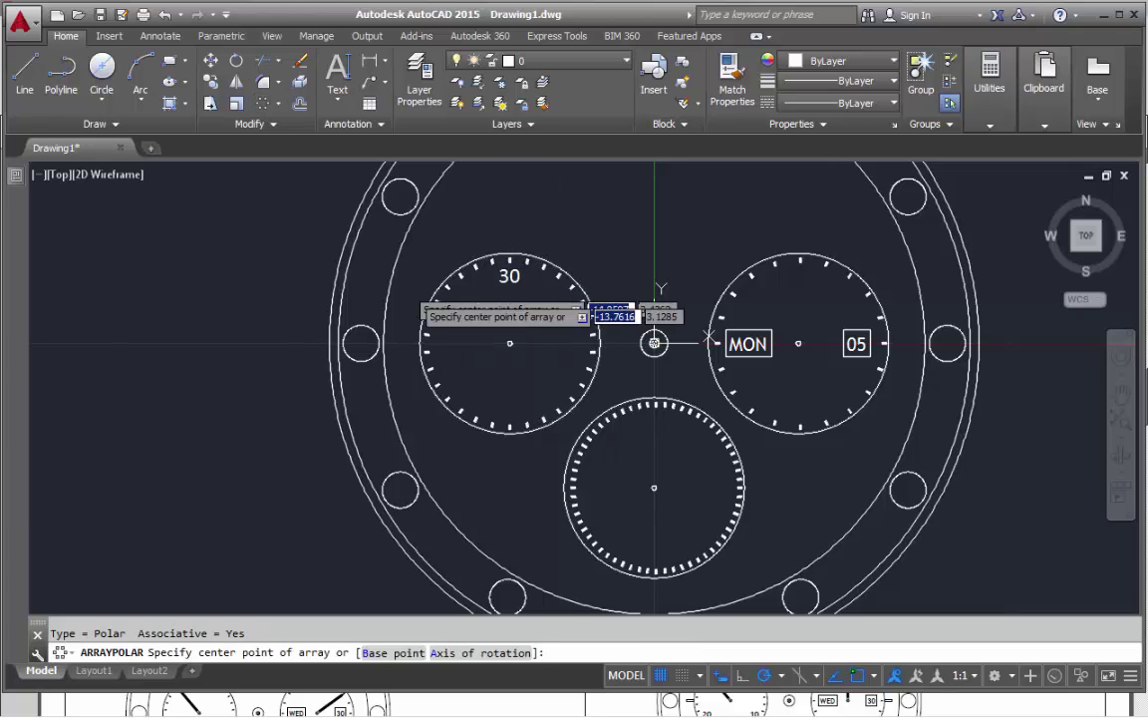
pyautogui.click(509, 342)
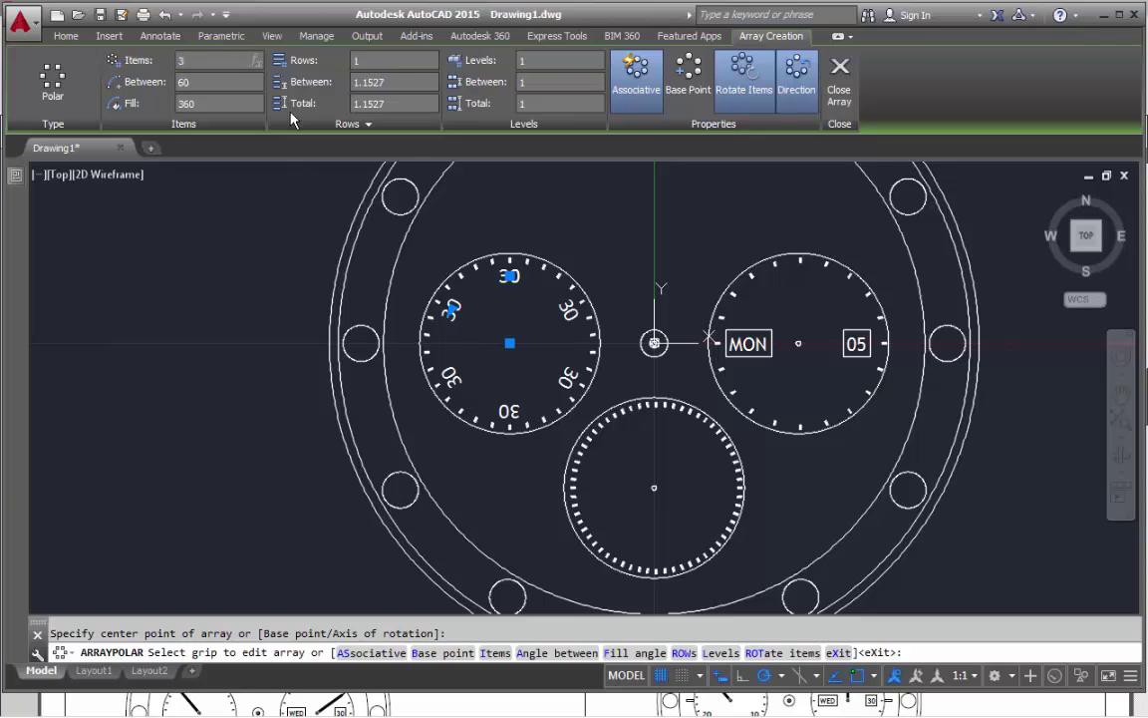
pyautogui.click(744, 72)
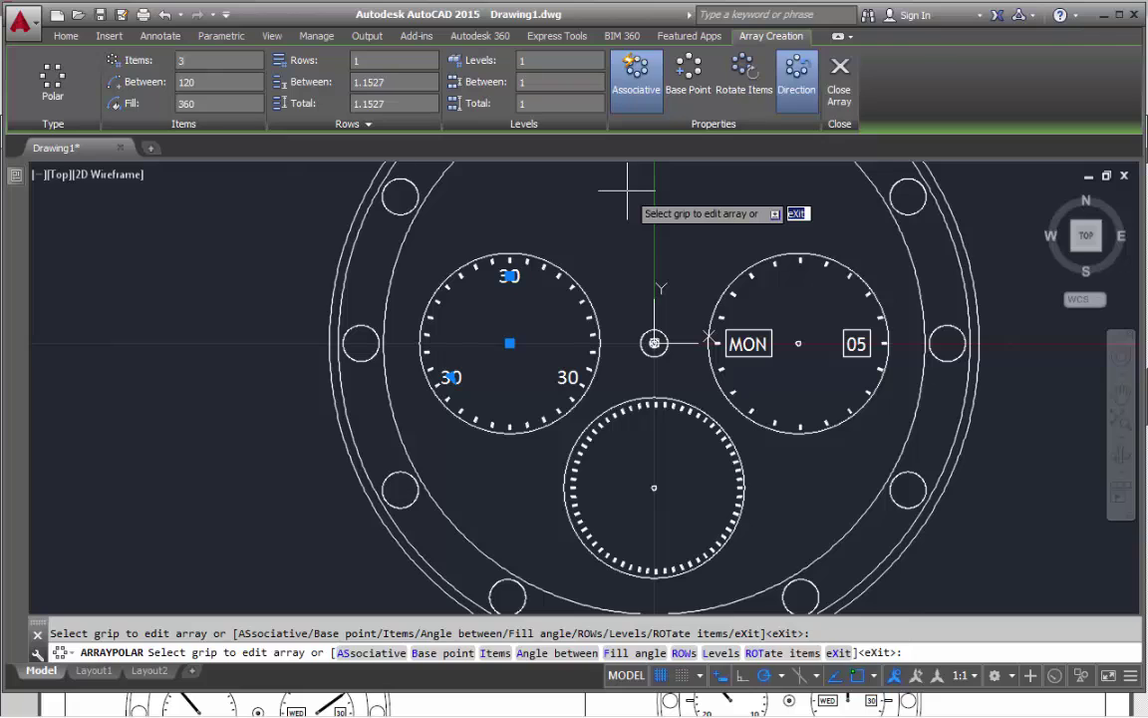
pyautogui.press('Return')
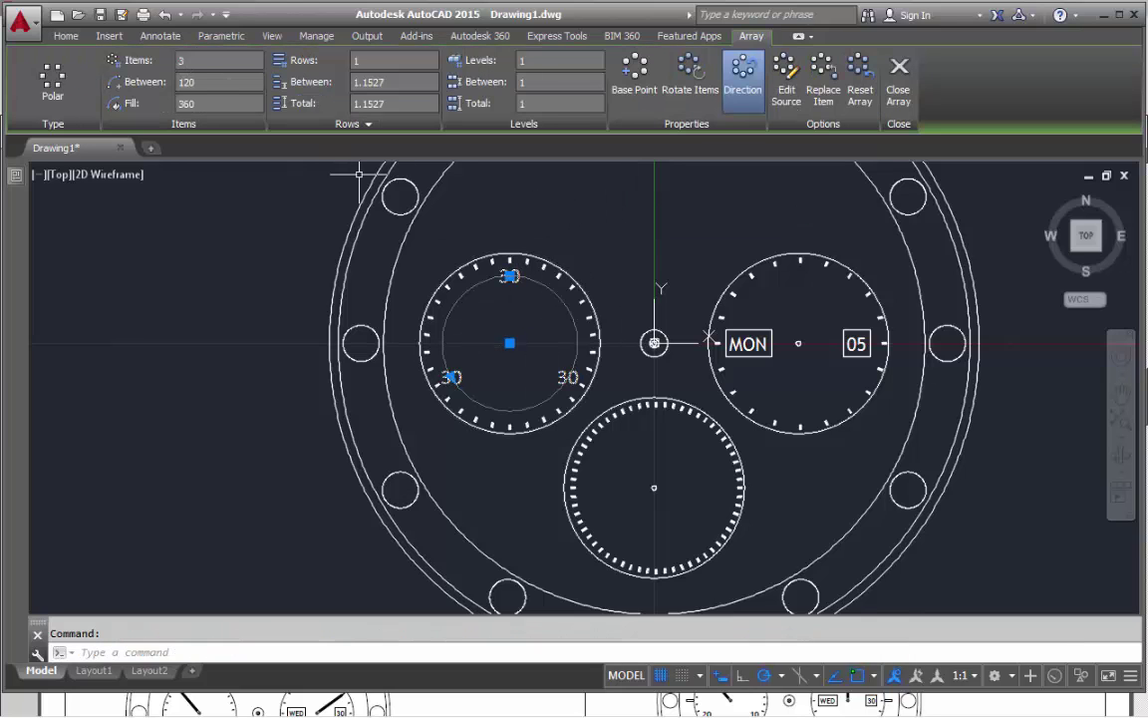
# Copy the text array from the left dial's centre to the lower dial's centre
pyautogui.click(65, 36)
pyautogui.click(211, 85)
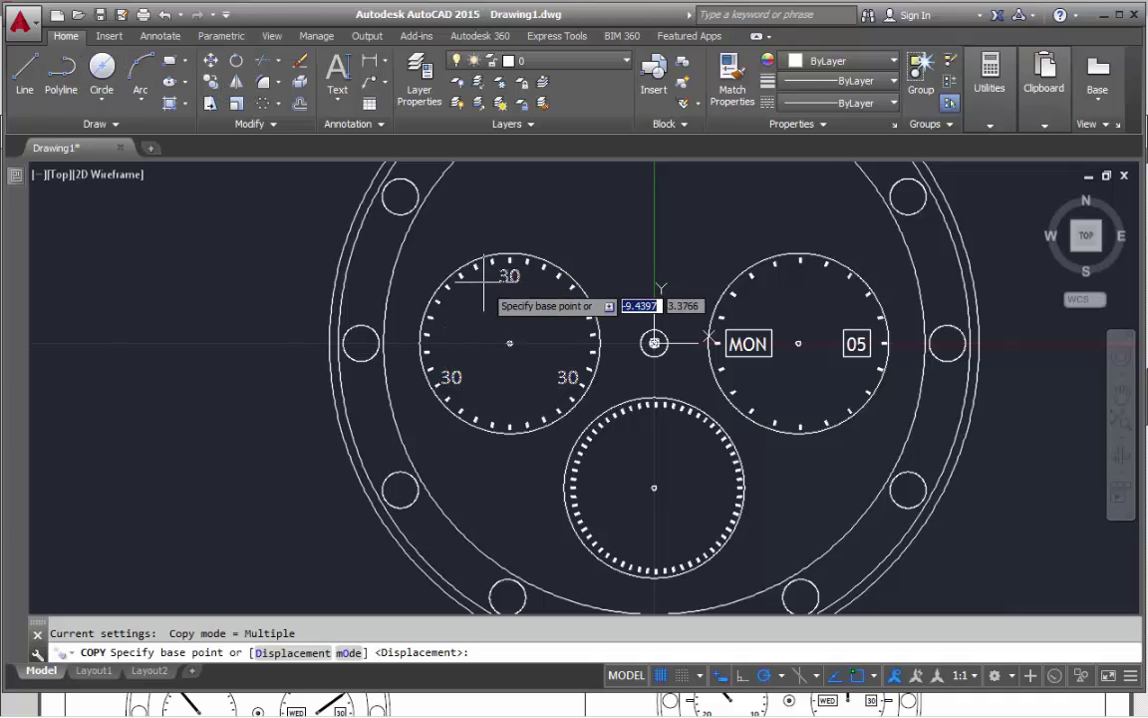
pyautogui.click(510, 343)
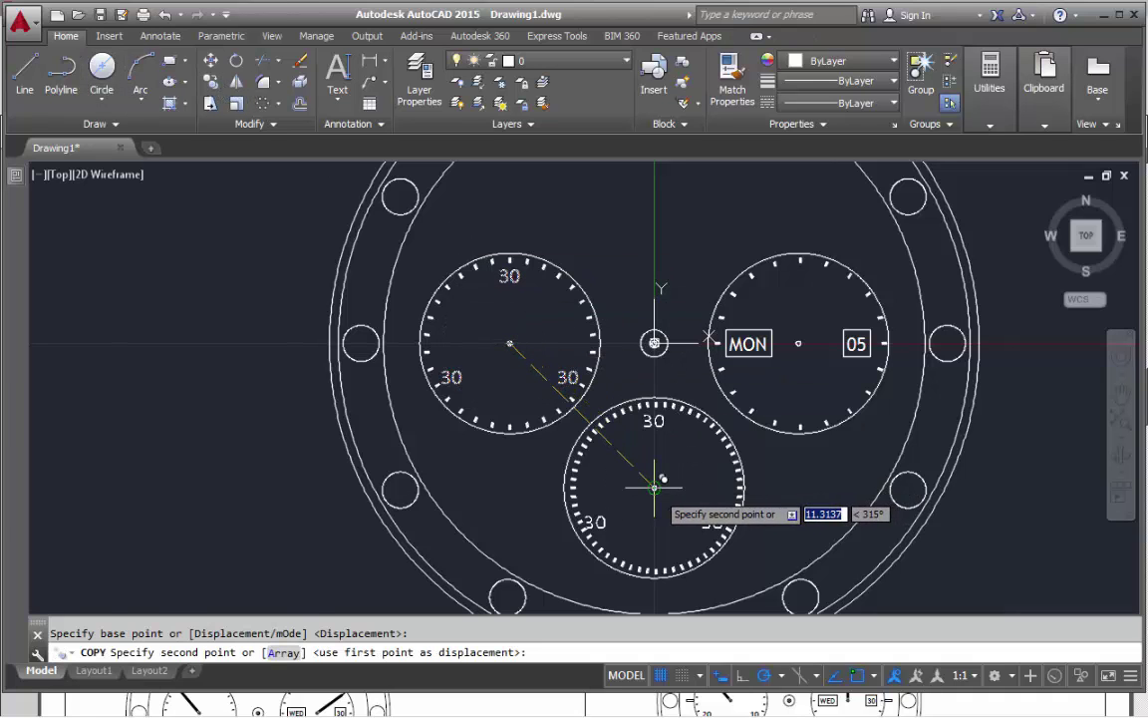
pyautogui.click(661, 481)
# Set the lower dial's text array to 4 items and finish editing the array
pyautogui.click(654, 419)
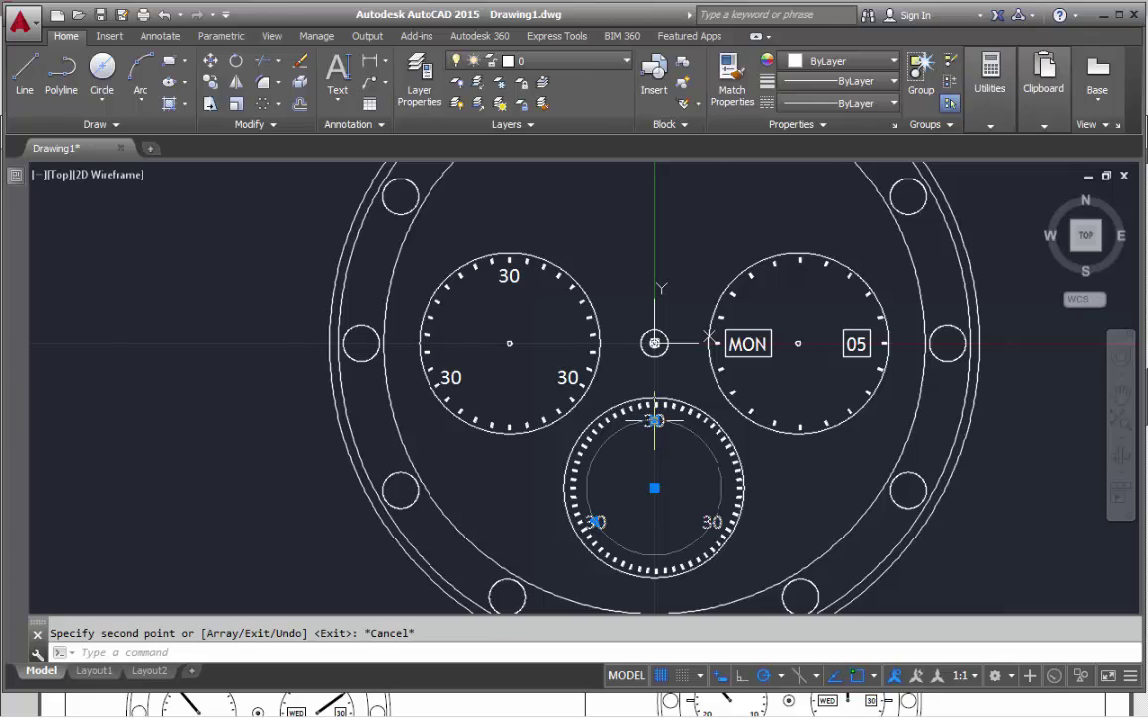
pyautogui.click(219, 60)
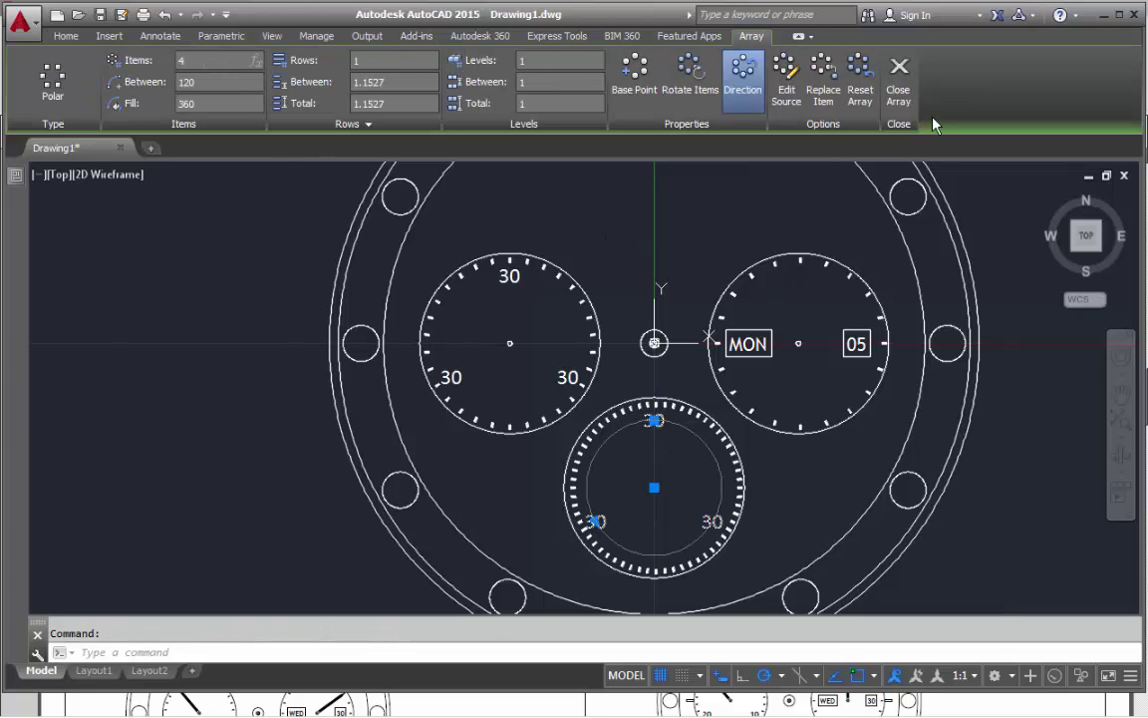
pyautogui.click(899, 78)
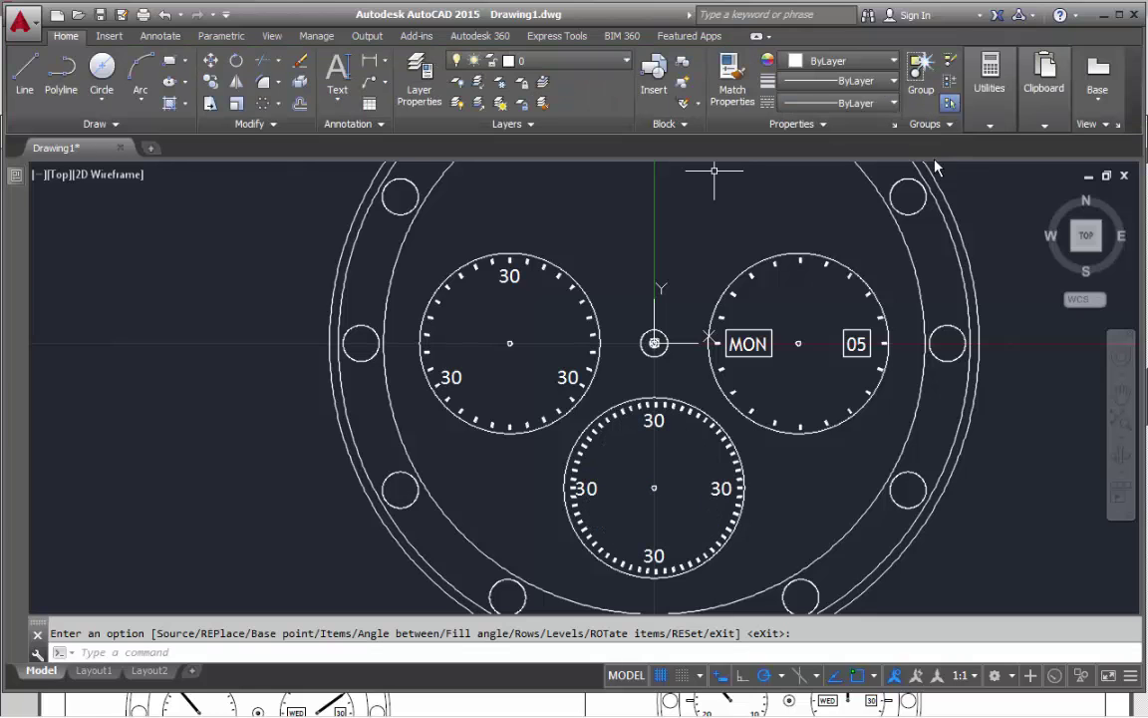
# Explode the text arrays of the left and lower dials into individual texts
pyautogui.click(511, 275)
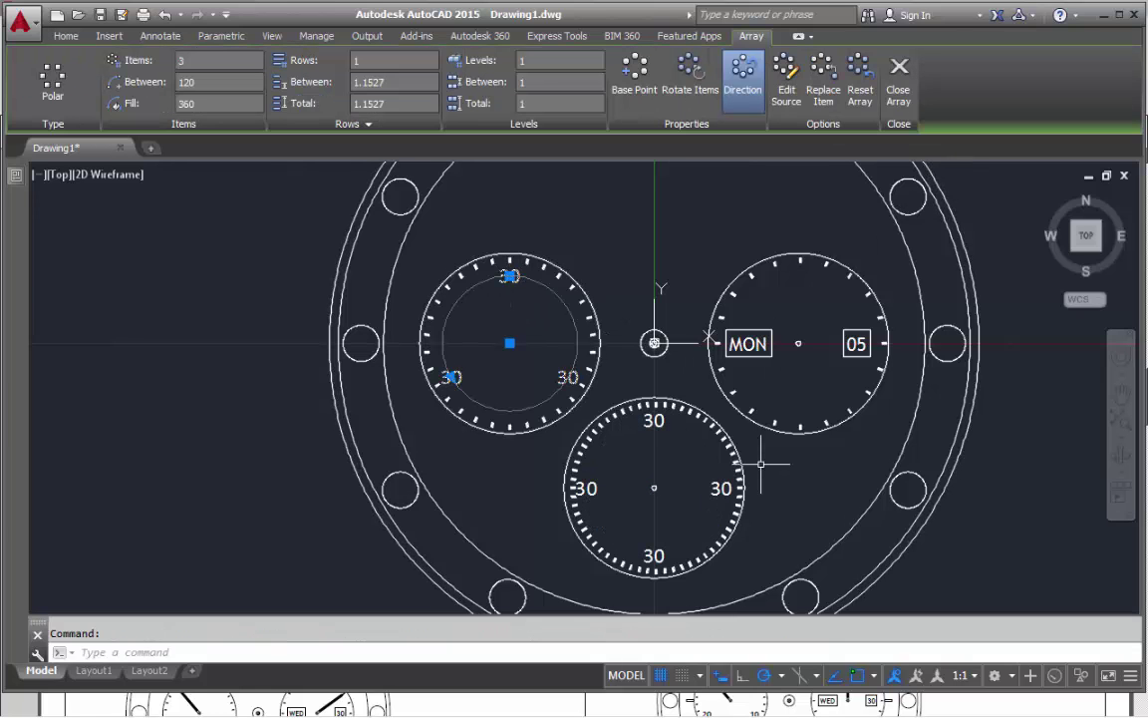
pyautogui.click(662, 435)
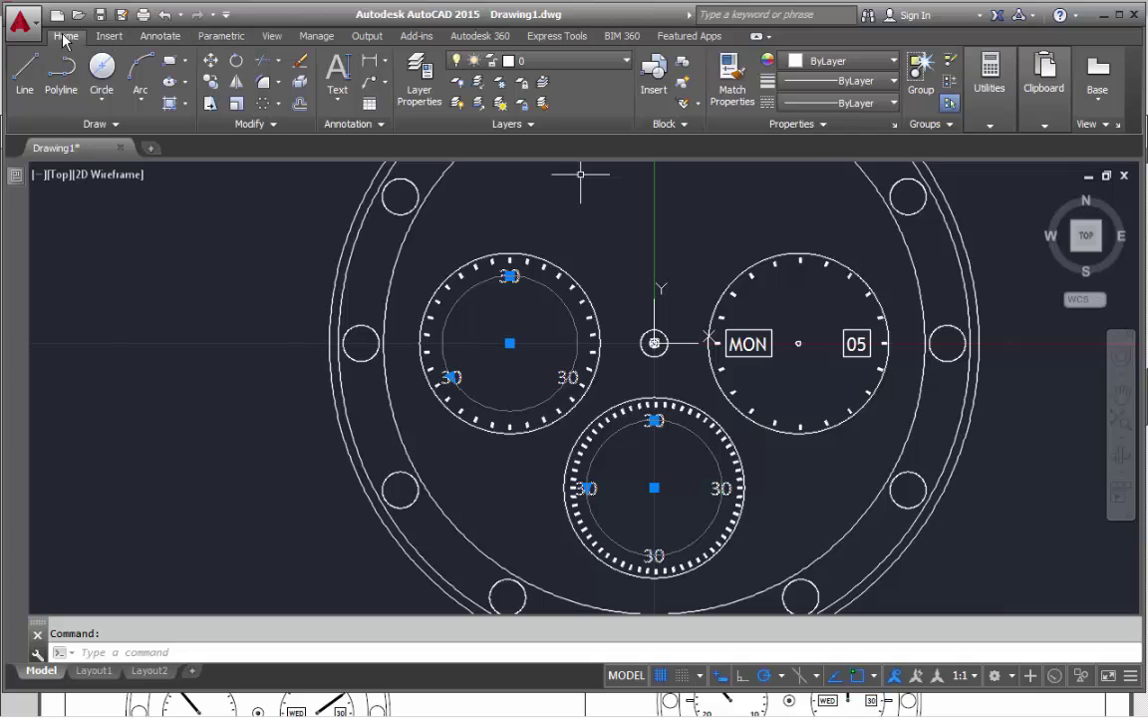
pyautogui.click(301, 84)
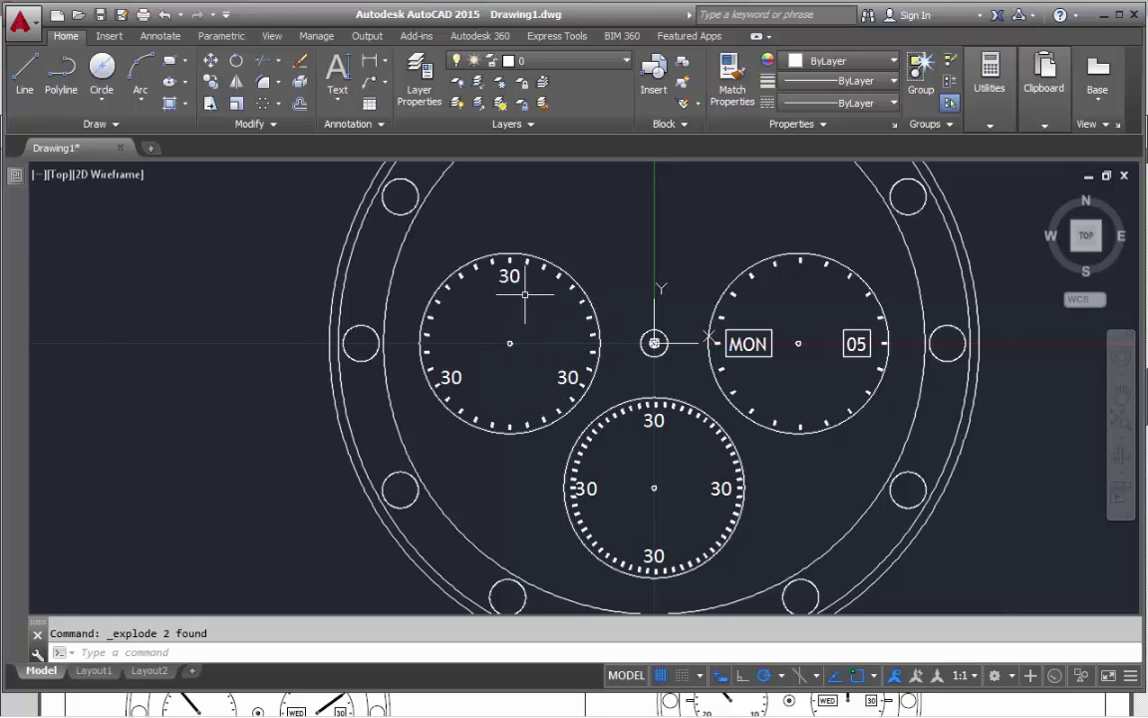
# Change the left dial's lower-right number to 20 and its lower-left number to 10
pyautogui.doubleClick(566, 381)
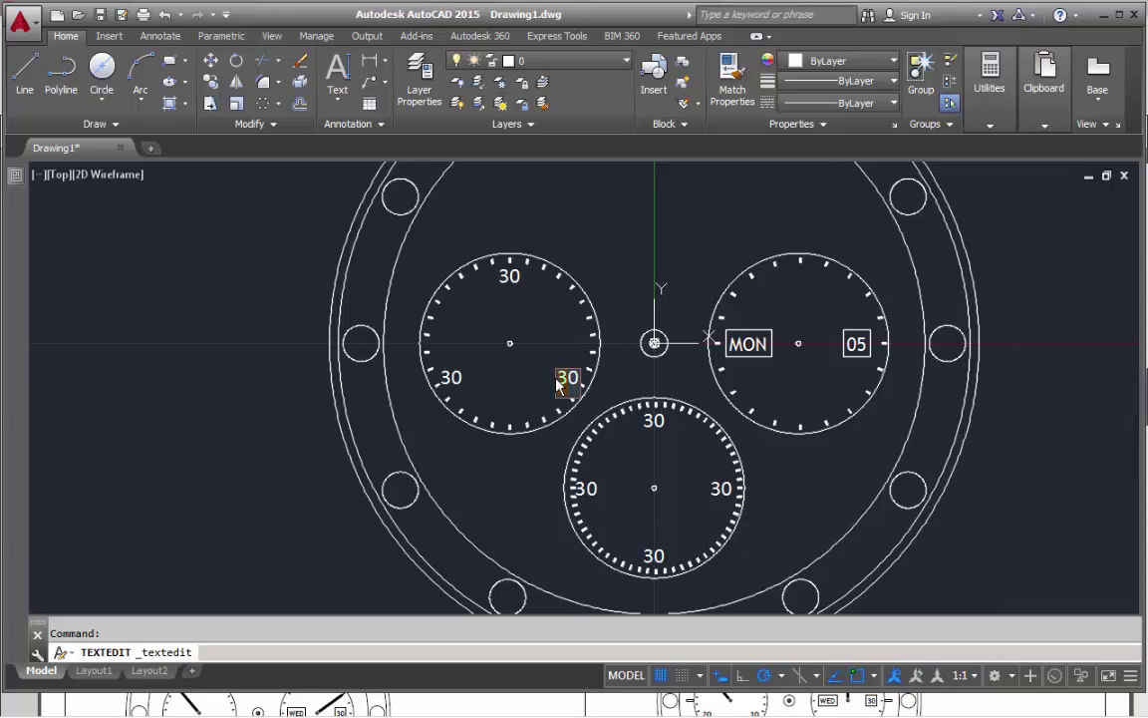
pyautogui.click(474, 389)
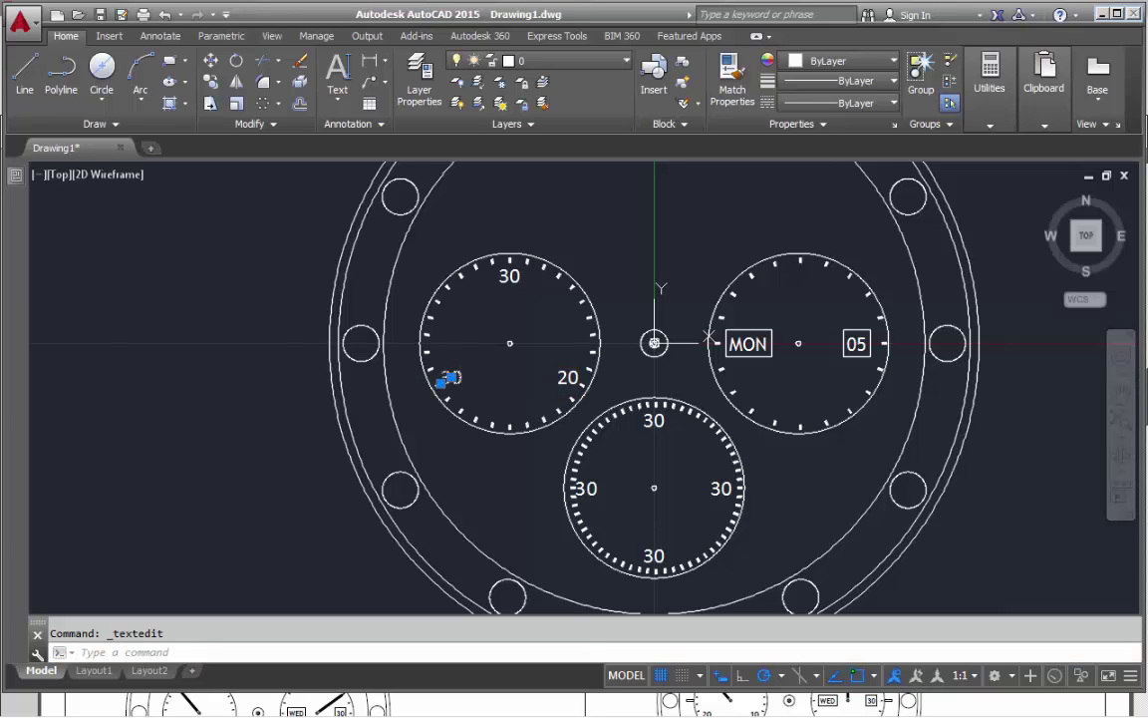
pyautogui.click(450, 380)
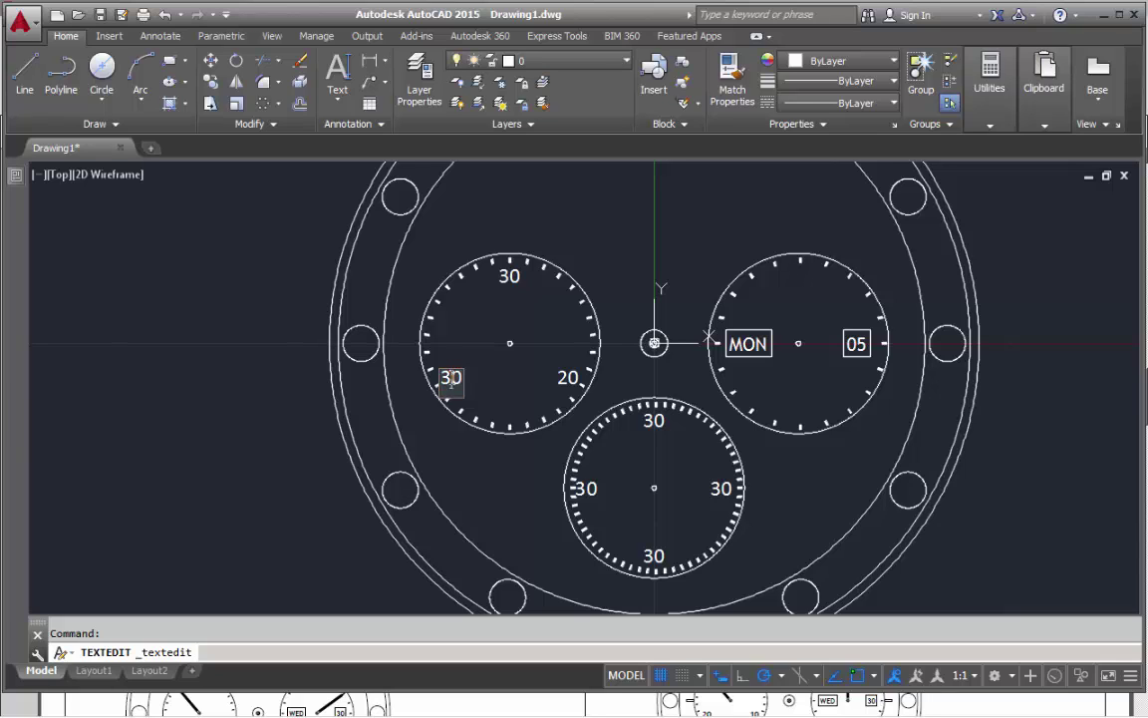
pyautogui.write('10')
pyautogui.press('Return')
pyautogui.press('Return')
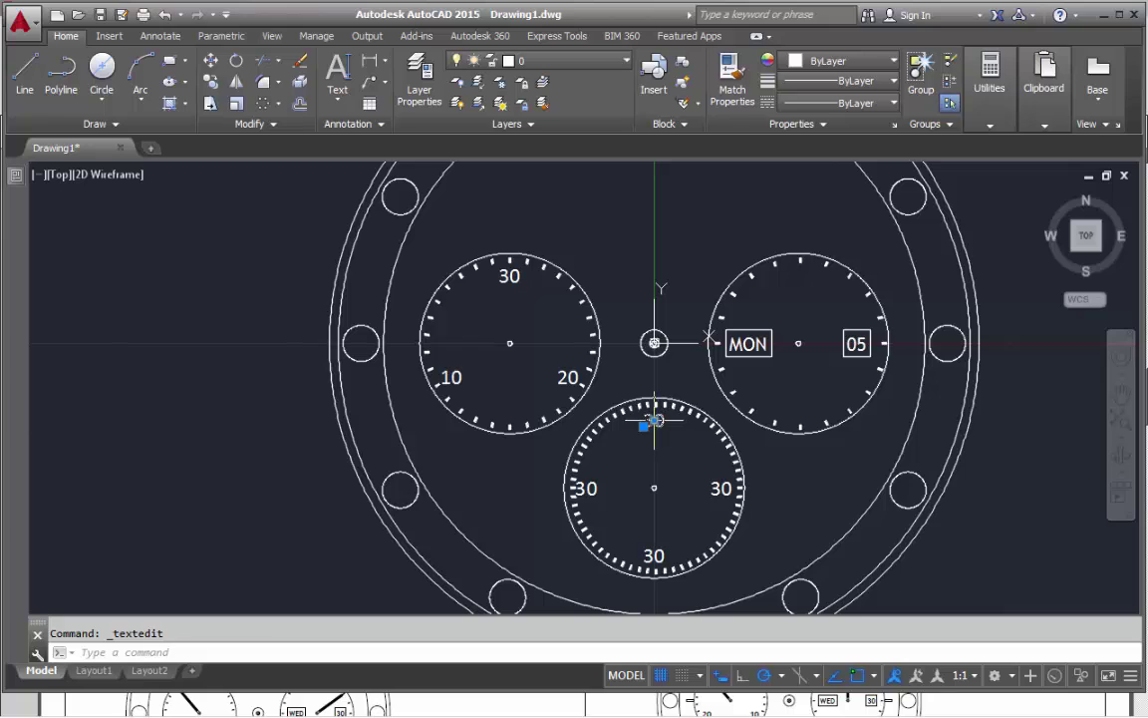
# Change the lower dial's 12 o'clock number to 60 and its 3 o'clock number to 15
pyautogui.doubleClick(654, 422)
pyautogui.write('60')
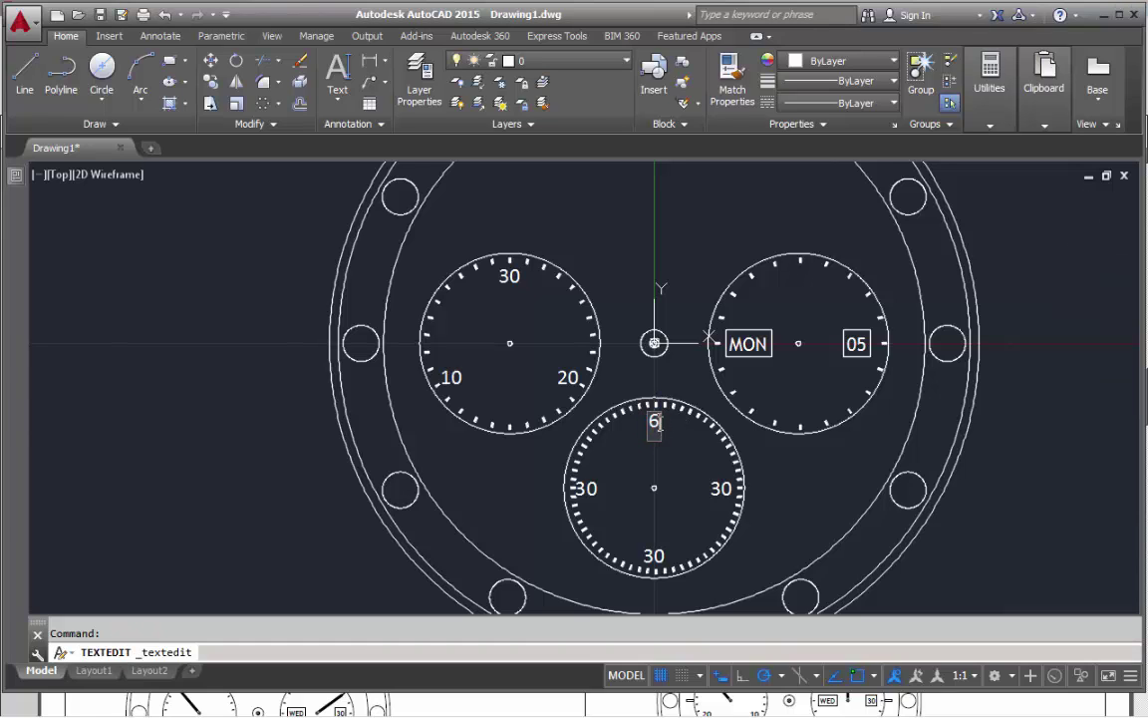
pyautogui.press('Return')
pyautogui.press('Return')
pyautogui.doubleClick(721, 489)
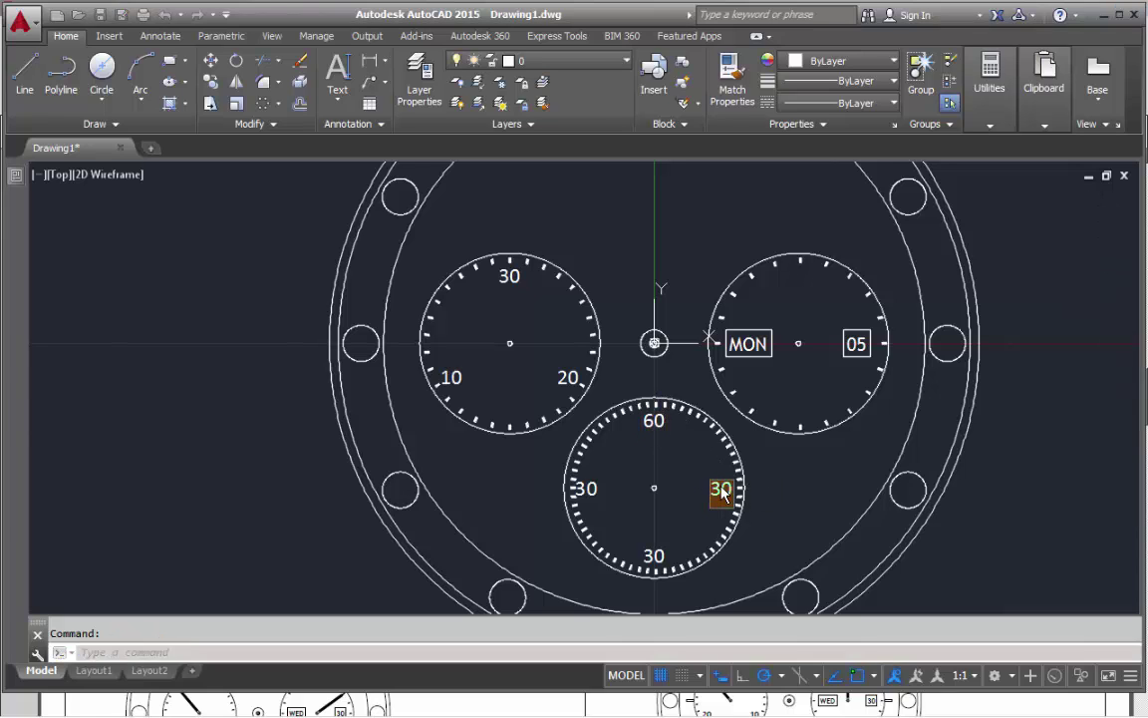
pyautogui.write('15')
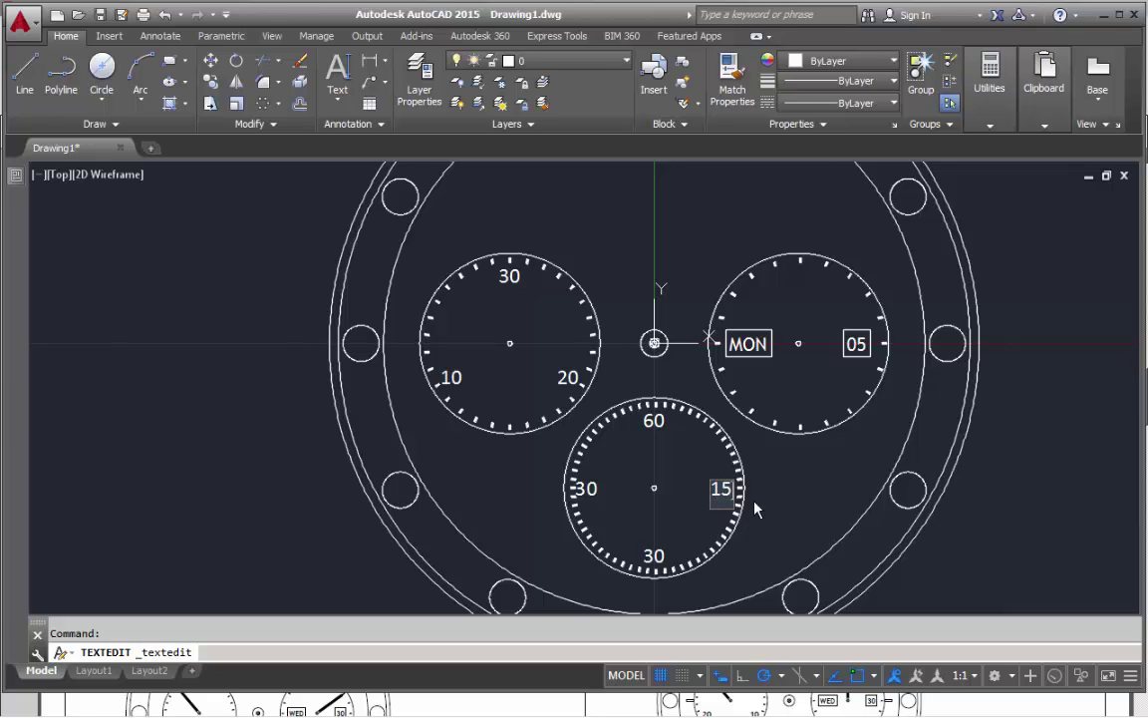
pyautogui.press('Return')
pyautogui.press('Return')
# Change the lower dial's 6 o'clock number to 20
pyautogui.doubleClick(654, 555)
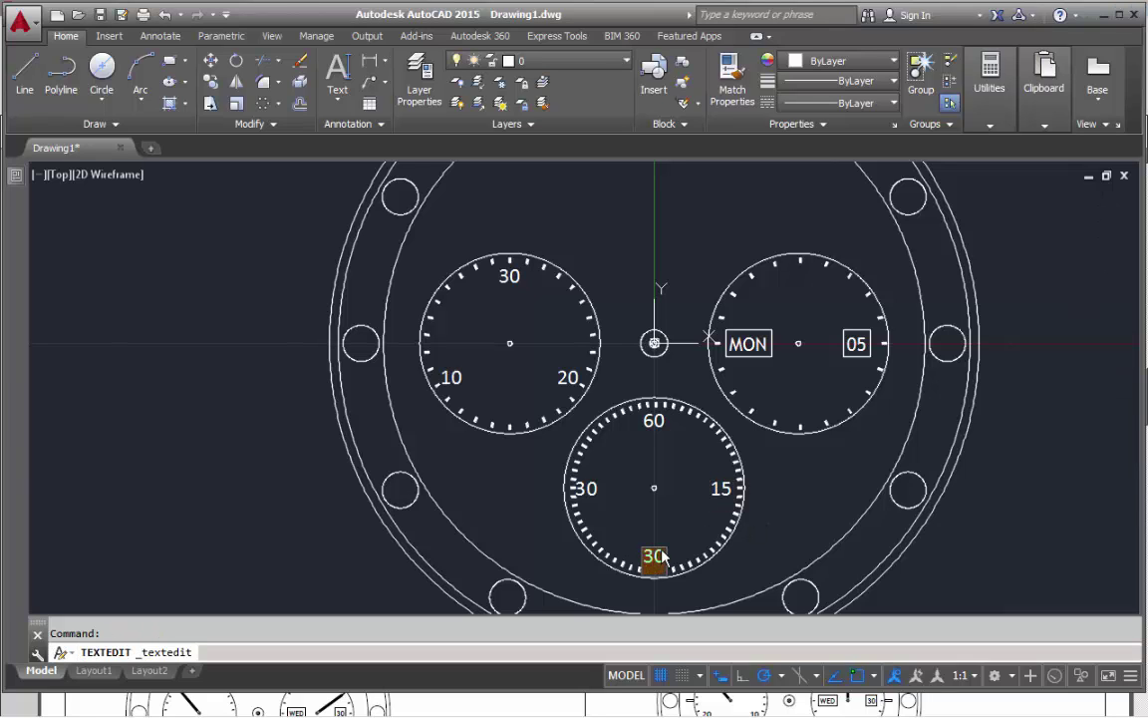
pyautogui.write('20')
pyautogui.press('Return')
pyautogui.press('Return')
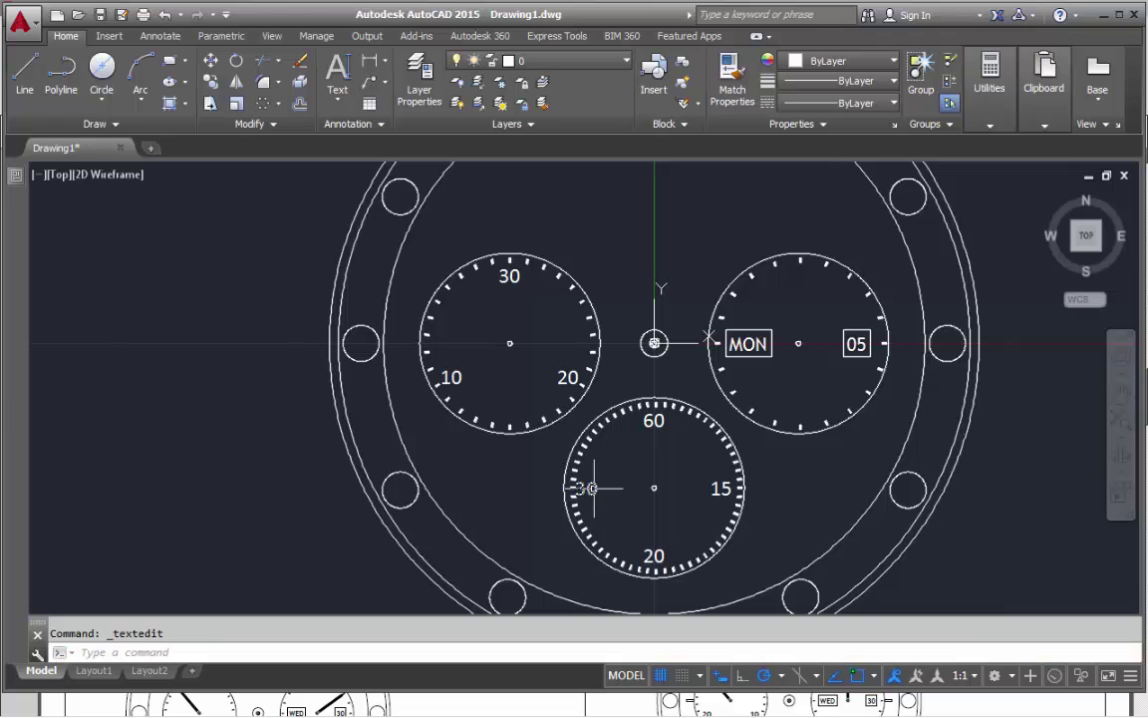
# Change the lower dial's 6 o'clock number to 30
pyautogui.click(655, 555)
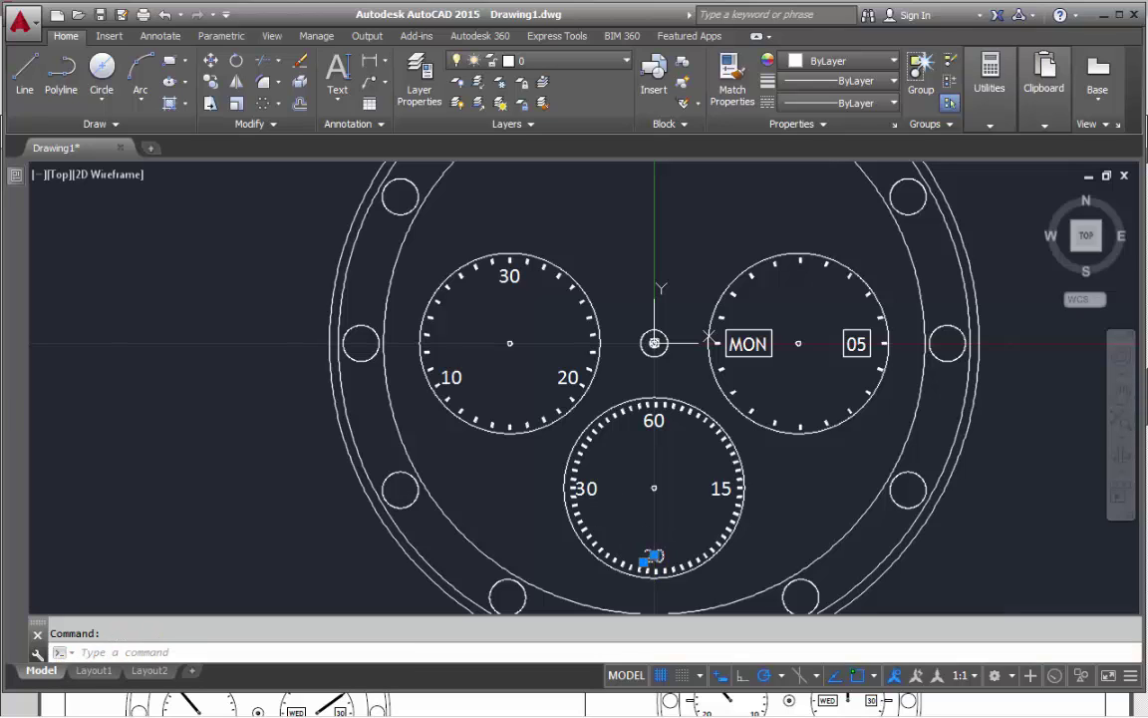
pyautogui.click(654, 555)
pyautogui.press('Escape')
pyautogui.scroll(8, 658, 559)
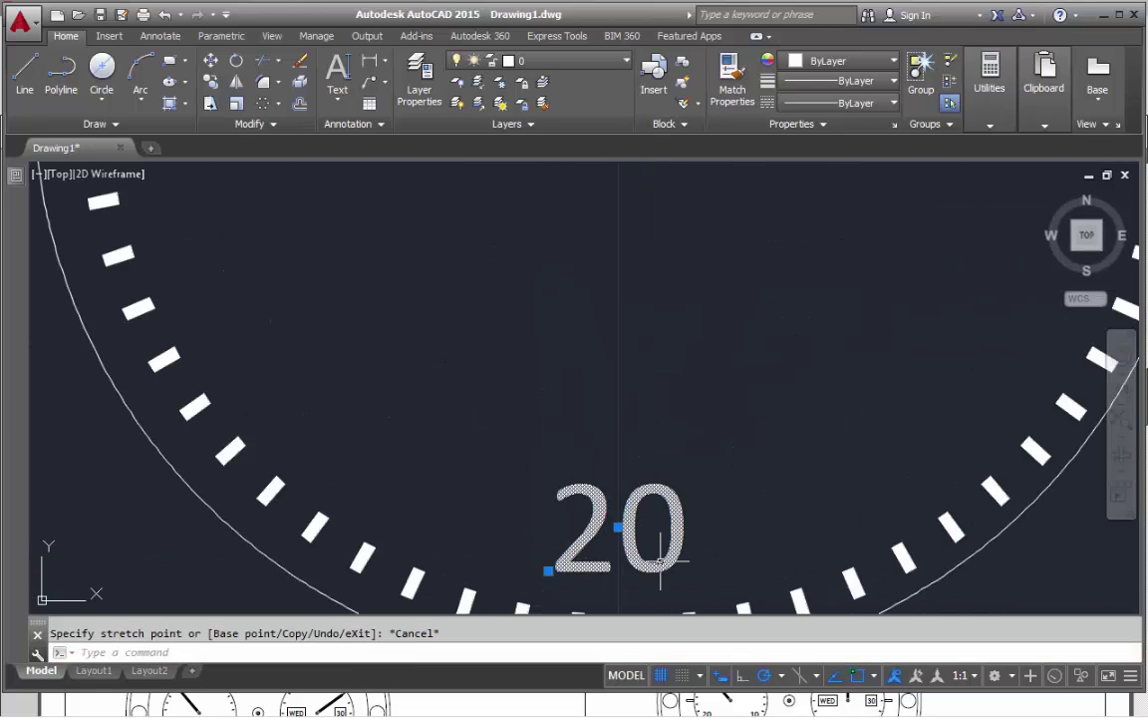
pyautogui.doubleClick(598, 503)
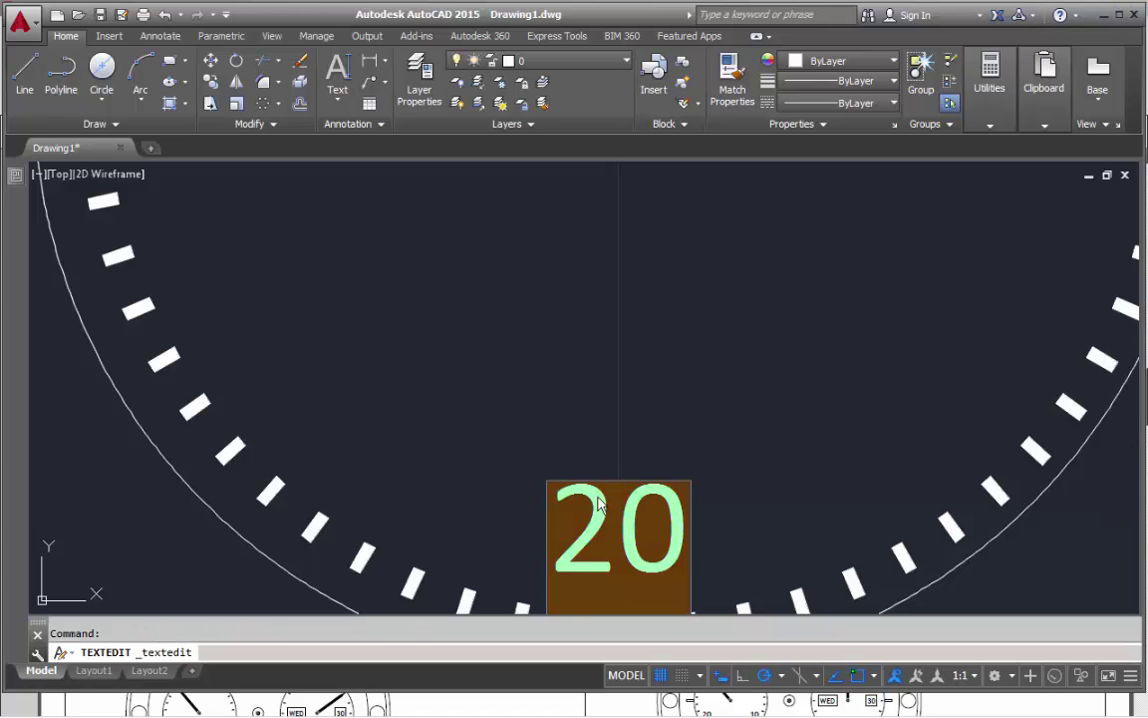
pyautogui.write('30')
pyautogui.press('Return')
pyautogui.press('Return')
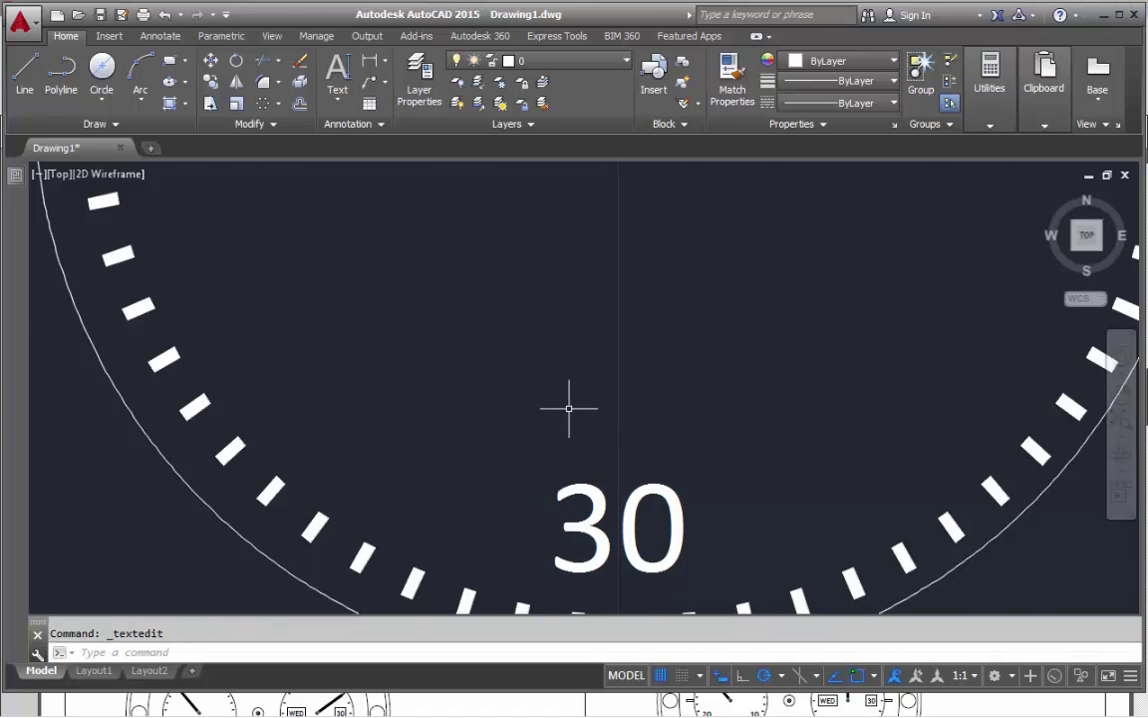
# Change the lower dial's 9 o'clock number to 45
pyautogui.scroll(-6, 487, 321)
pyautogui.doubleClick(477, 333)
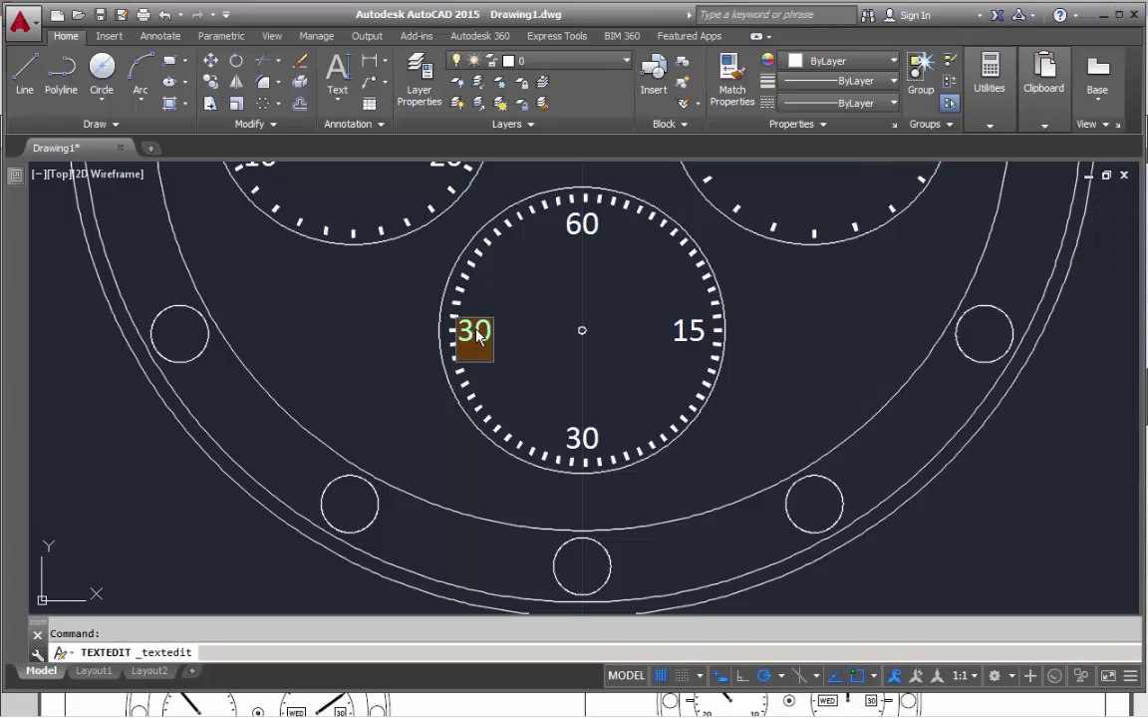
pyautogui.write('45')
pyautogui.press('Return')
pyautogui.press('Return')
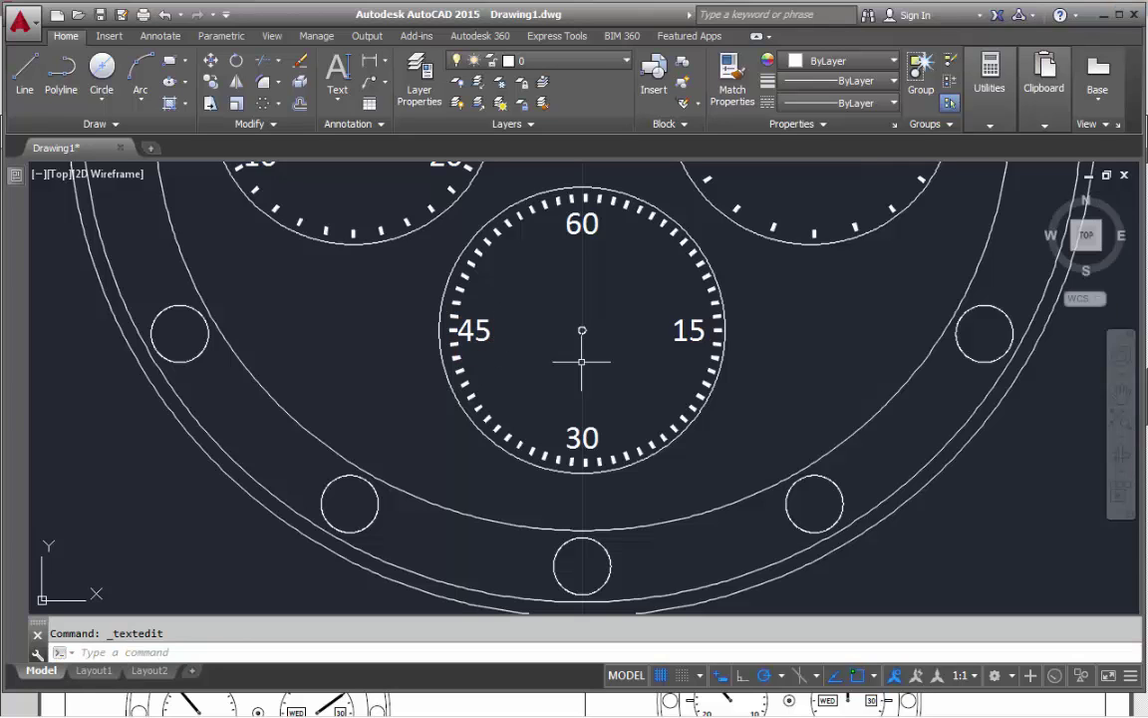
pyautogui.click(763, 365)
pyautogui.press('Escape')
# Review the numbered dials, then switch to FEIKO combined.pdf in Adobe Reader and read the instructions that follow step 10
pyautogui.scroll(-6, 749, 373)
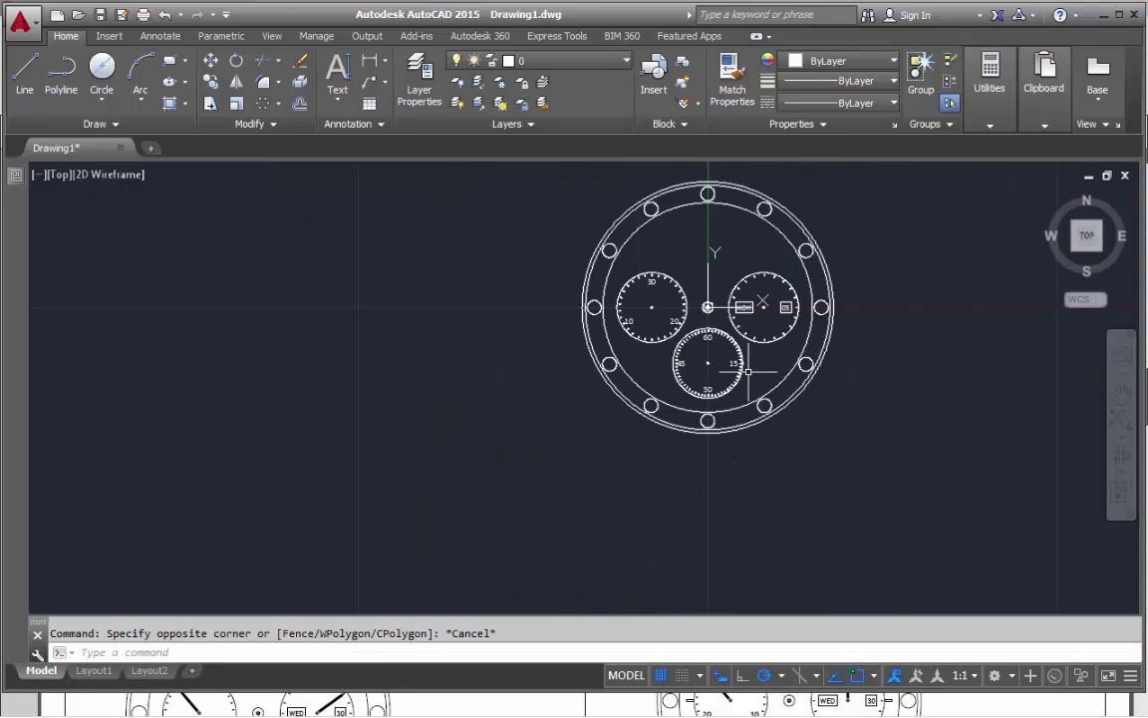
pyautogui.moveTo(744, 376); pyautogui.dragTo(694, 420, button='middle')
pyautogui.scroll(4, 692, 423)
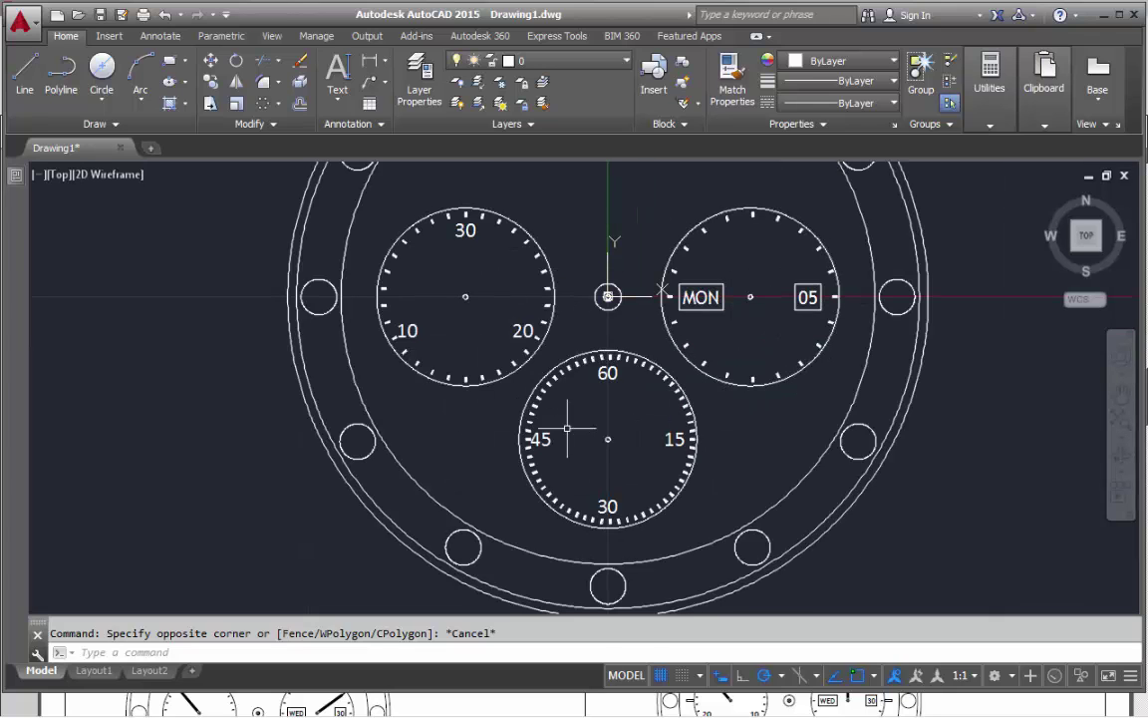
pyautogui.click(678, 714)
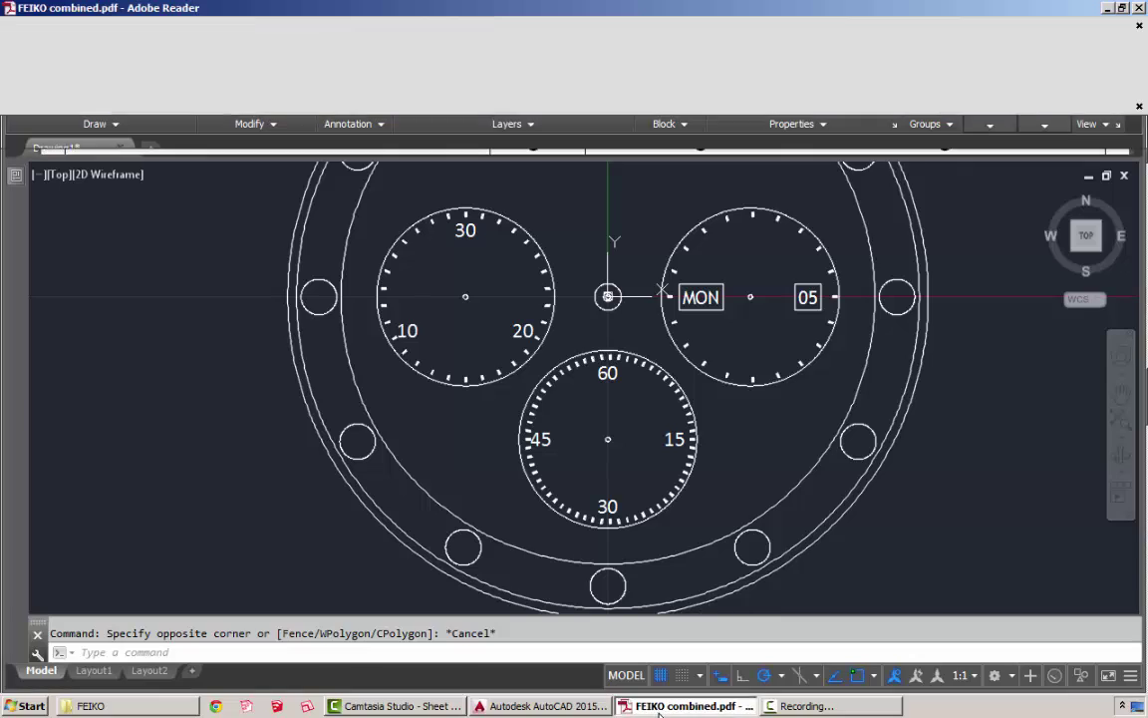
pyautogui.scroll(-3, 630, 487)
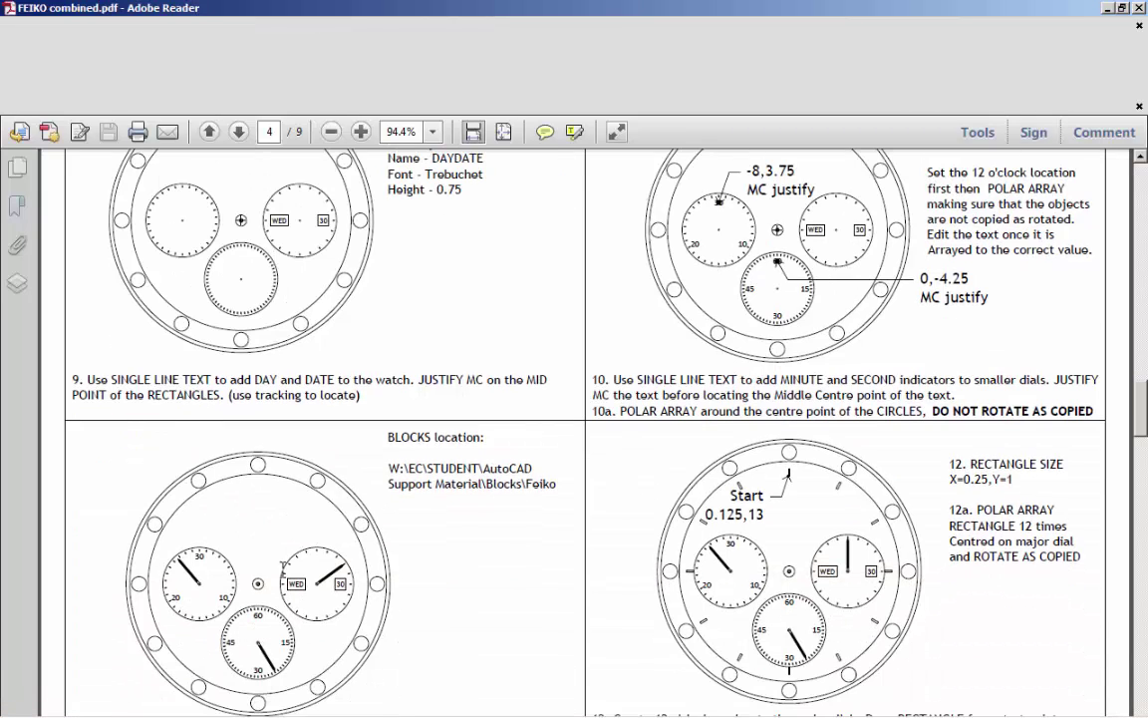